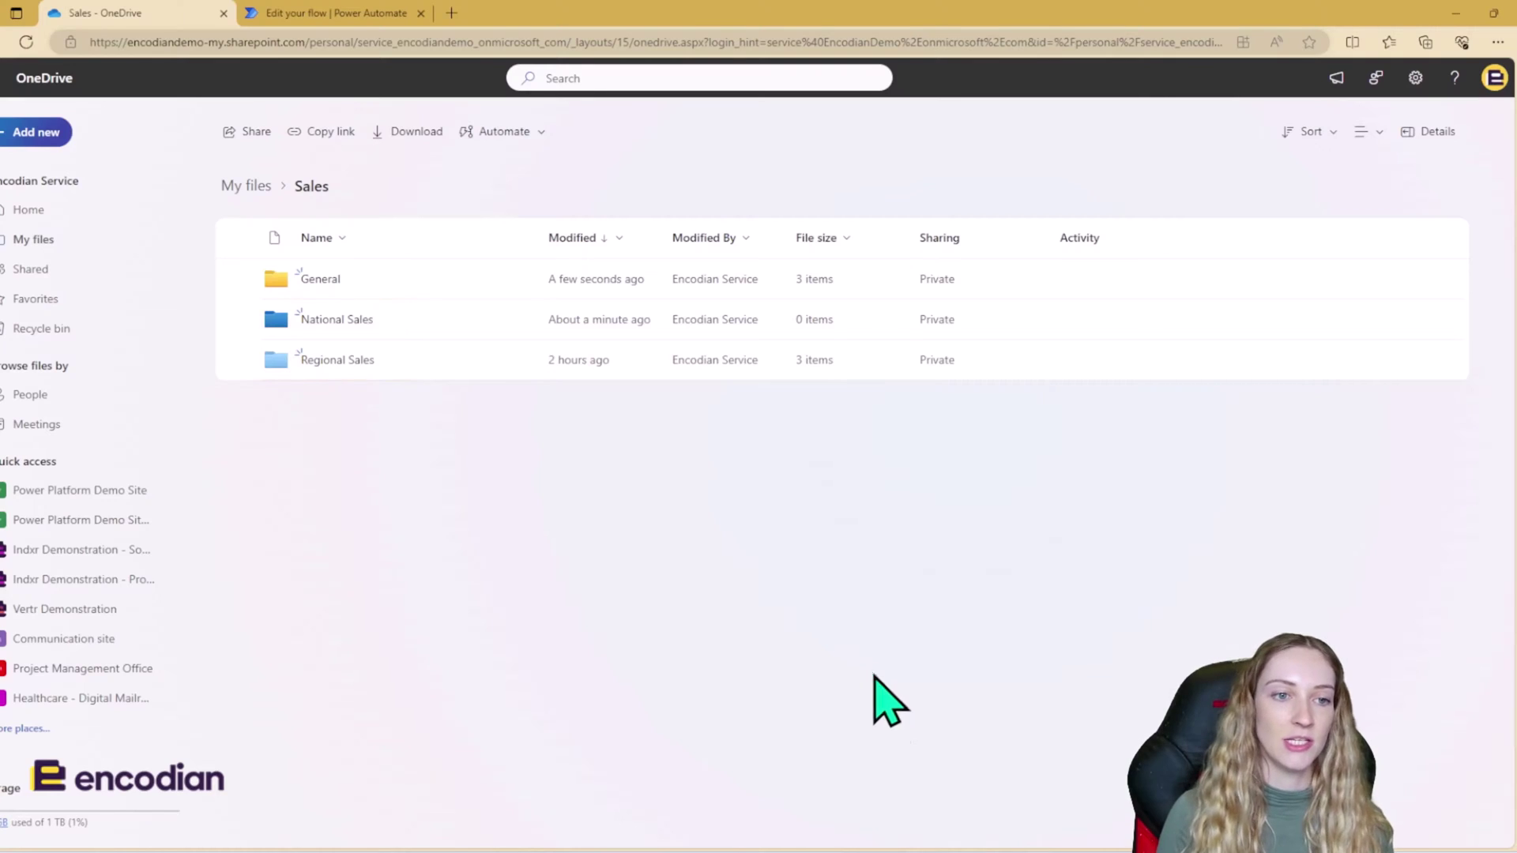
Open the Regional Sales folder to list the South, North and Midlands Sales workbooks
left_click(316, 361)
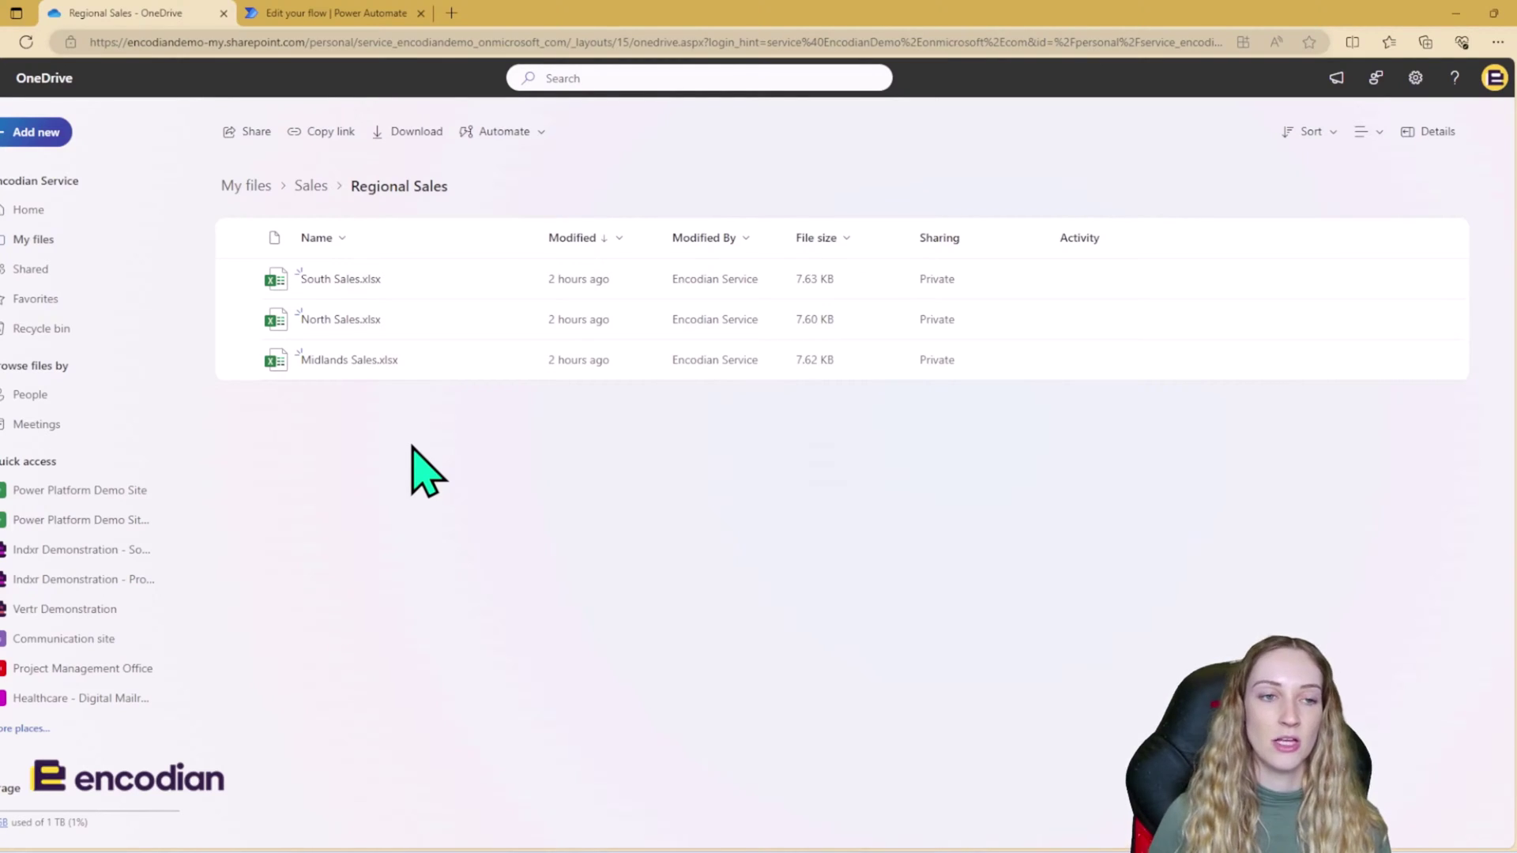
Review the Midlands sales rows in Midlands Sales.xlsx, then return to the Edit your flow tab
left_click(363, 361)
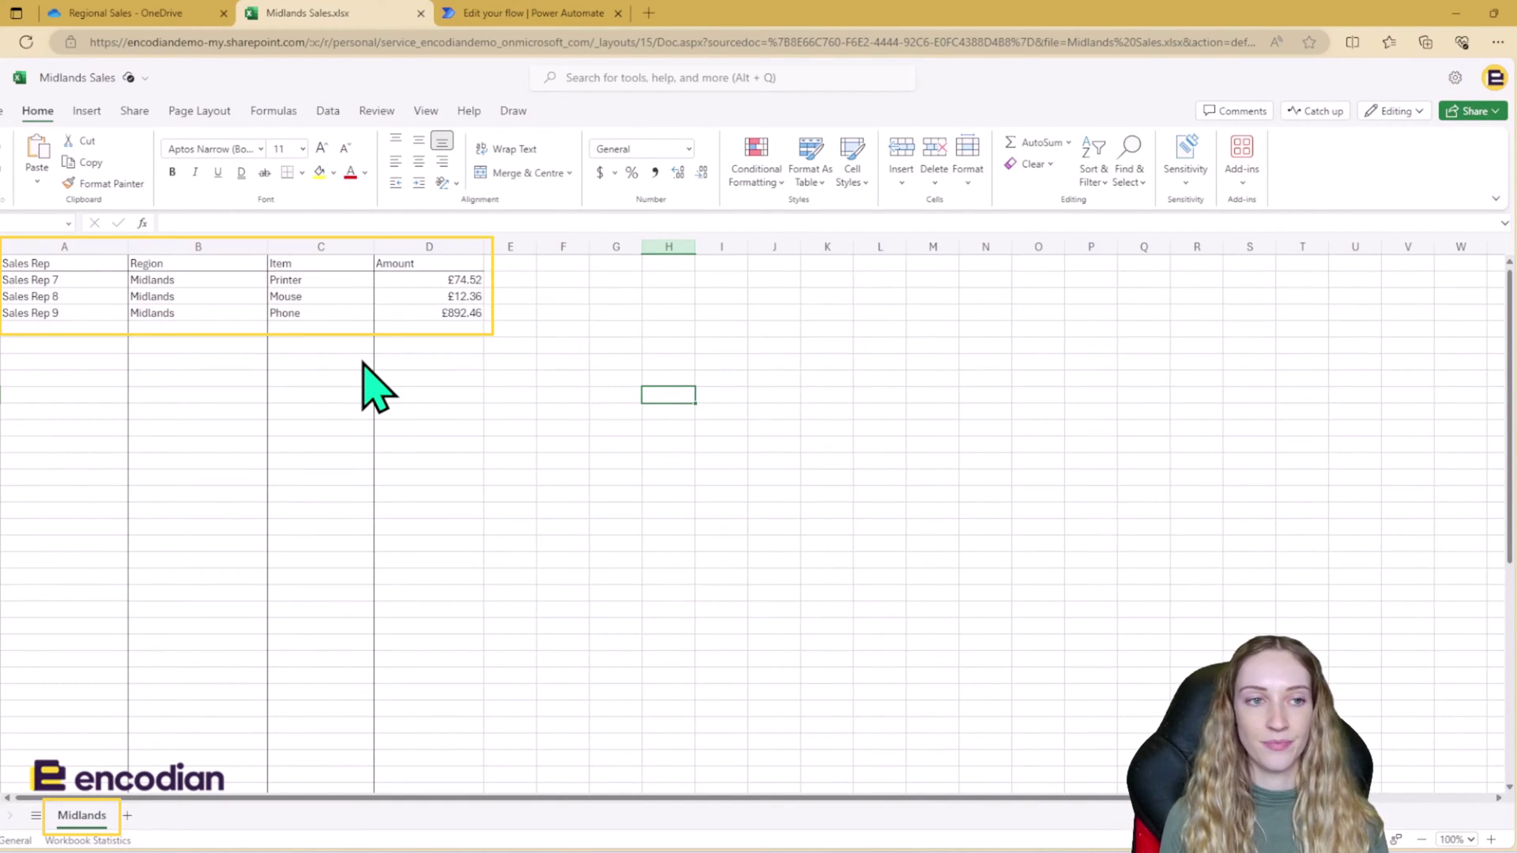
left_click(661, 364)
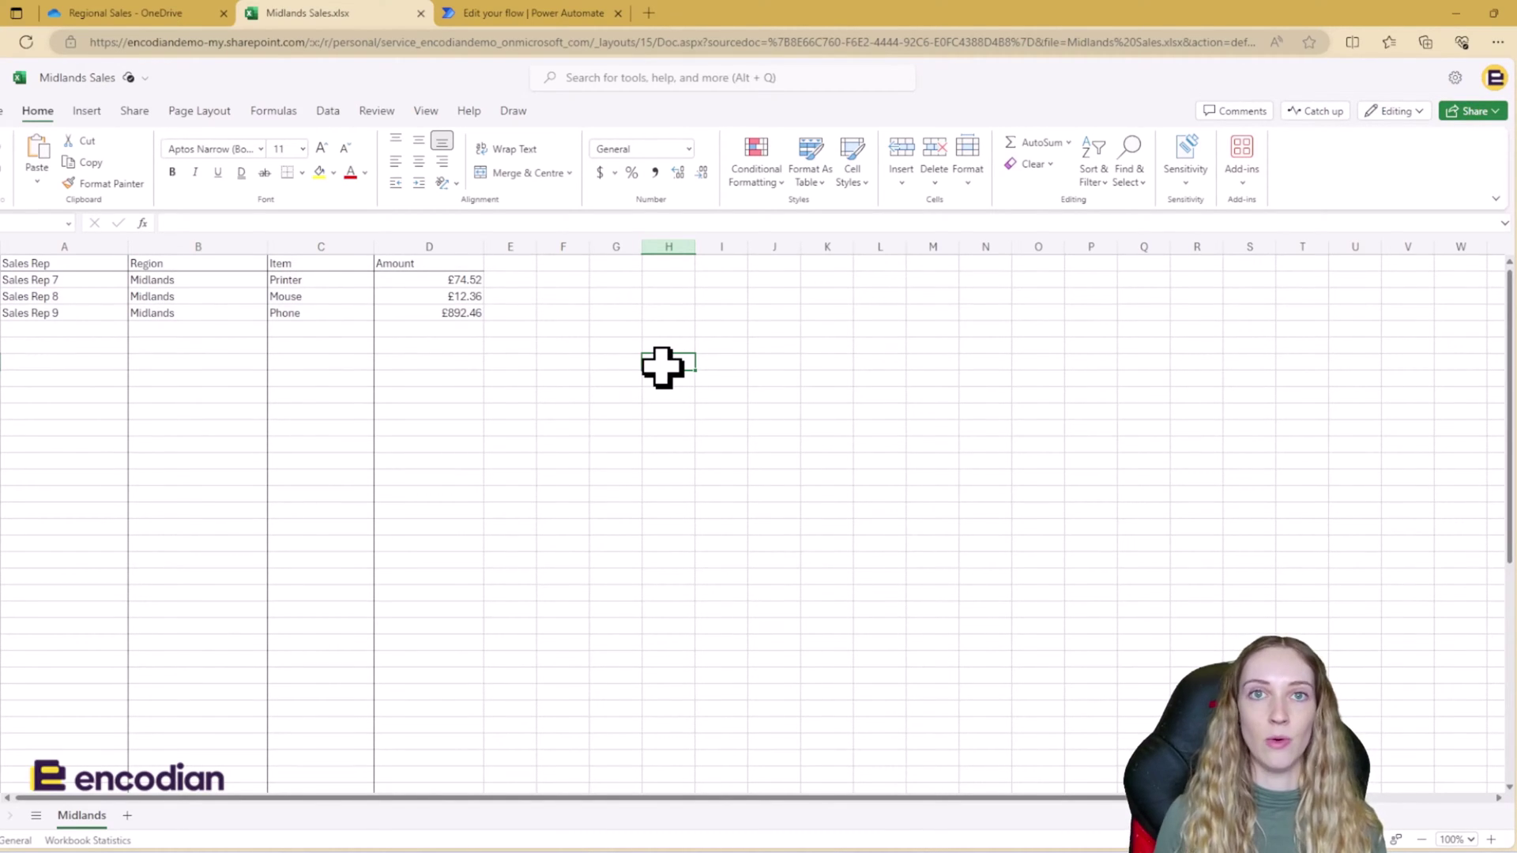
left_click(509, 15)
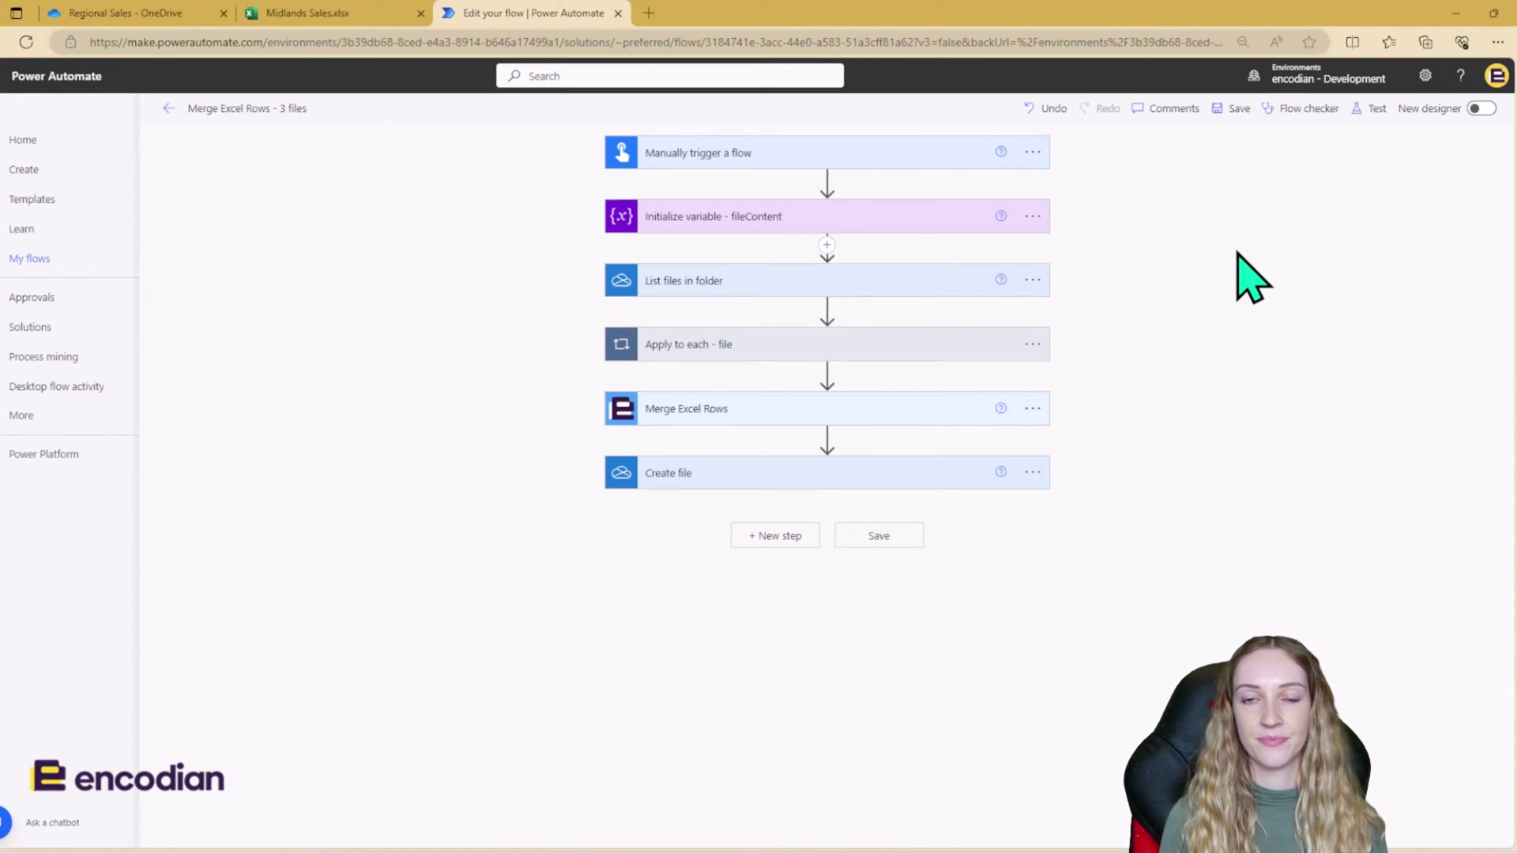
Expand the fileContent Array variable and the List files in folder step reading /Sales/Regional Sales
left_click(928, 222)
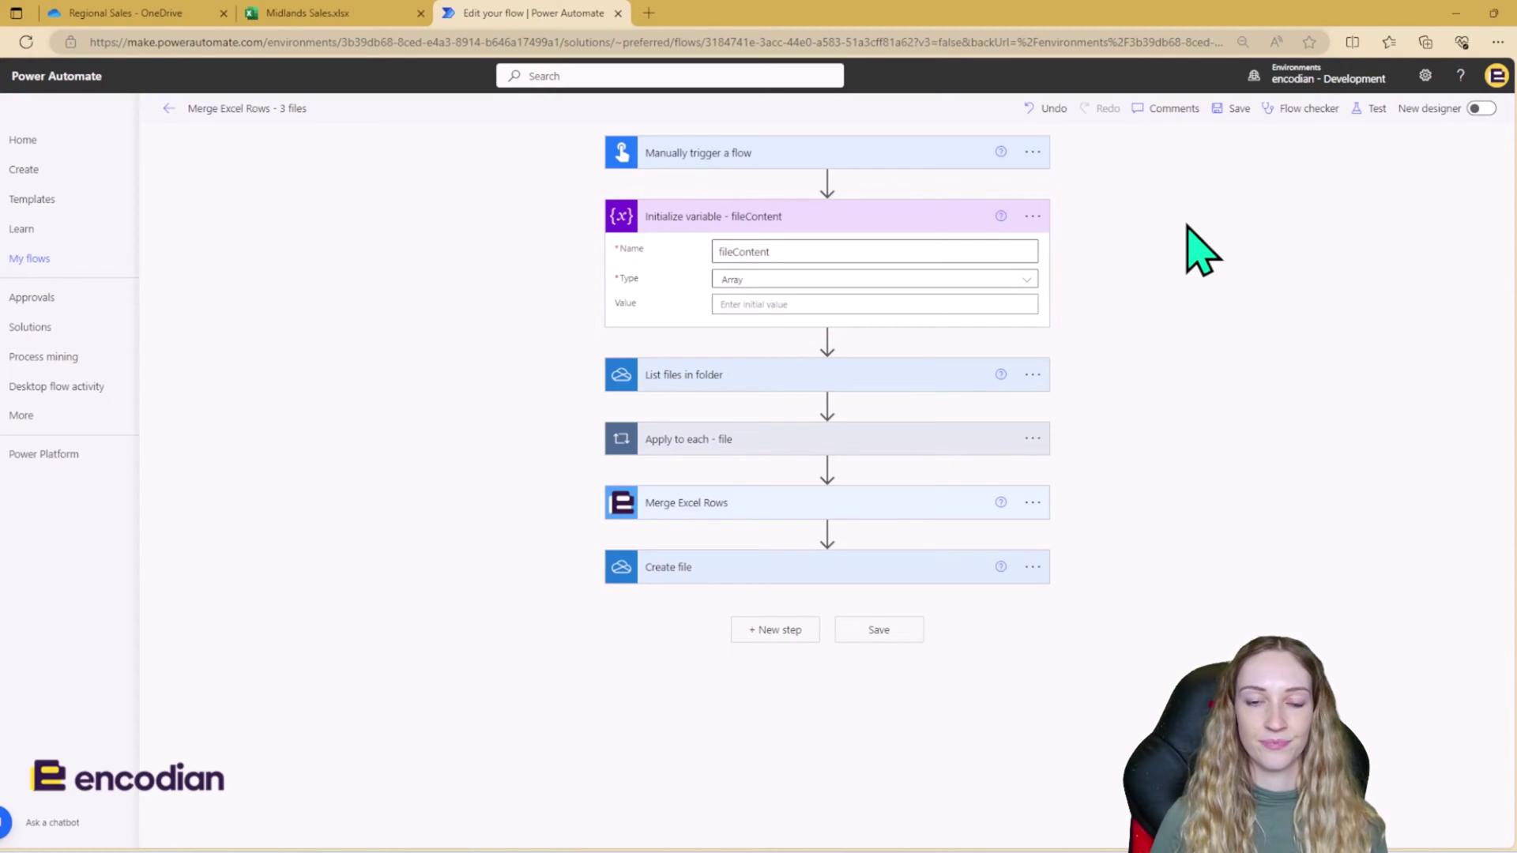
left_click(944, 375)
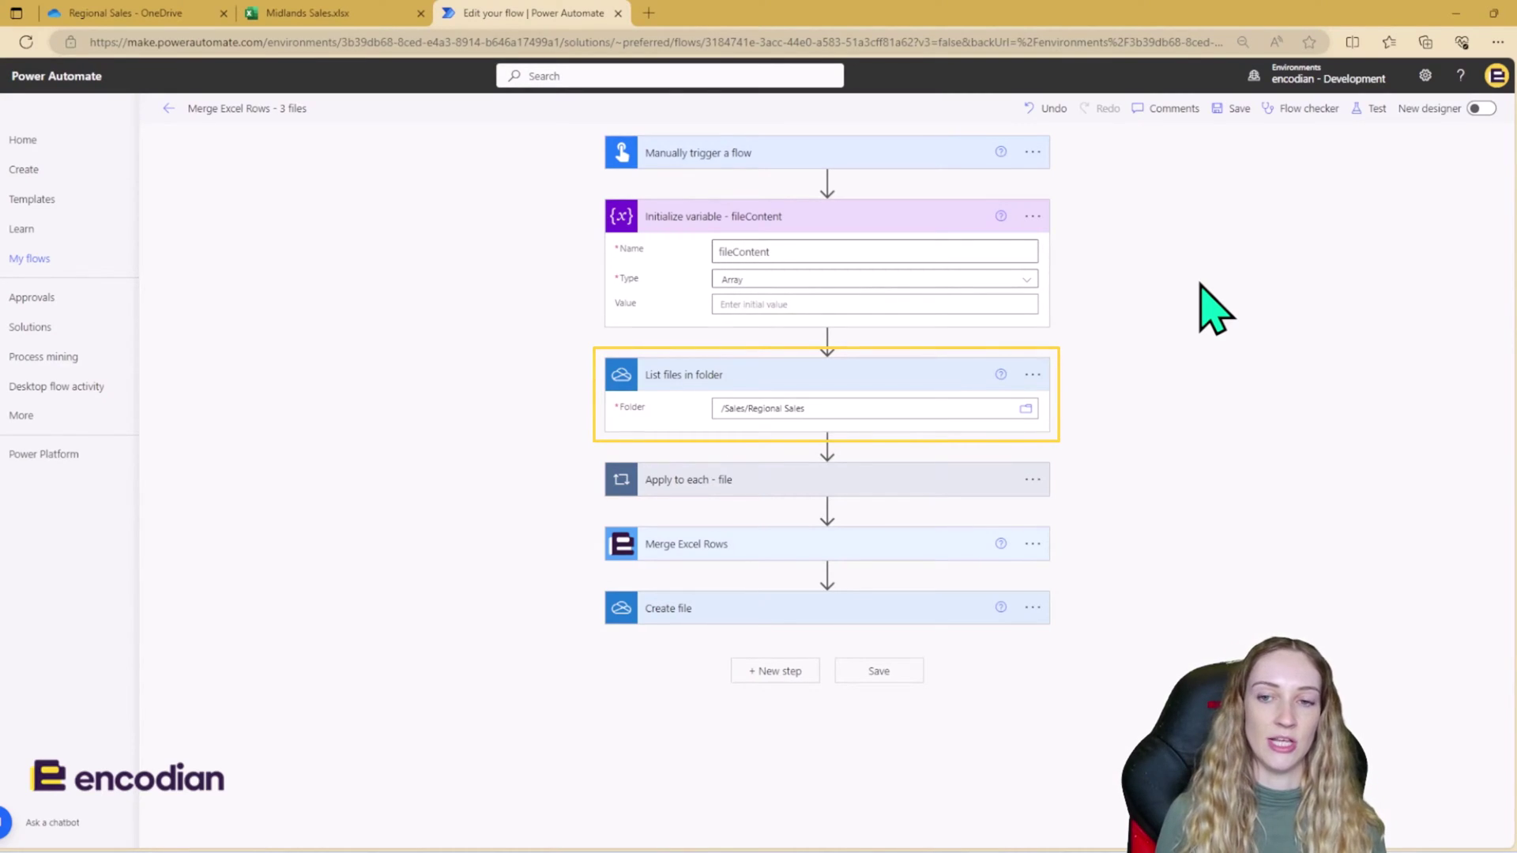
Expand the Apply to each - file loop and its Get file content step using File locator
left_click(970, 478)
scroll(1145, 383, "down", 1)
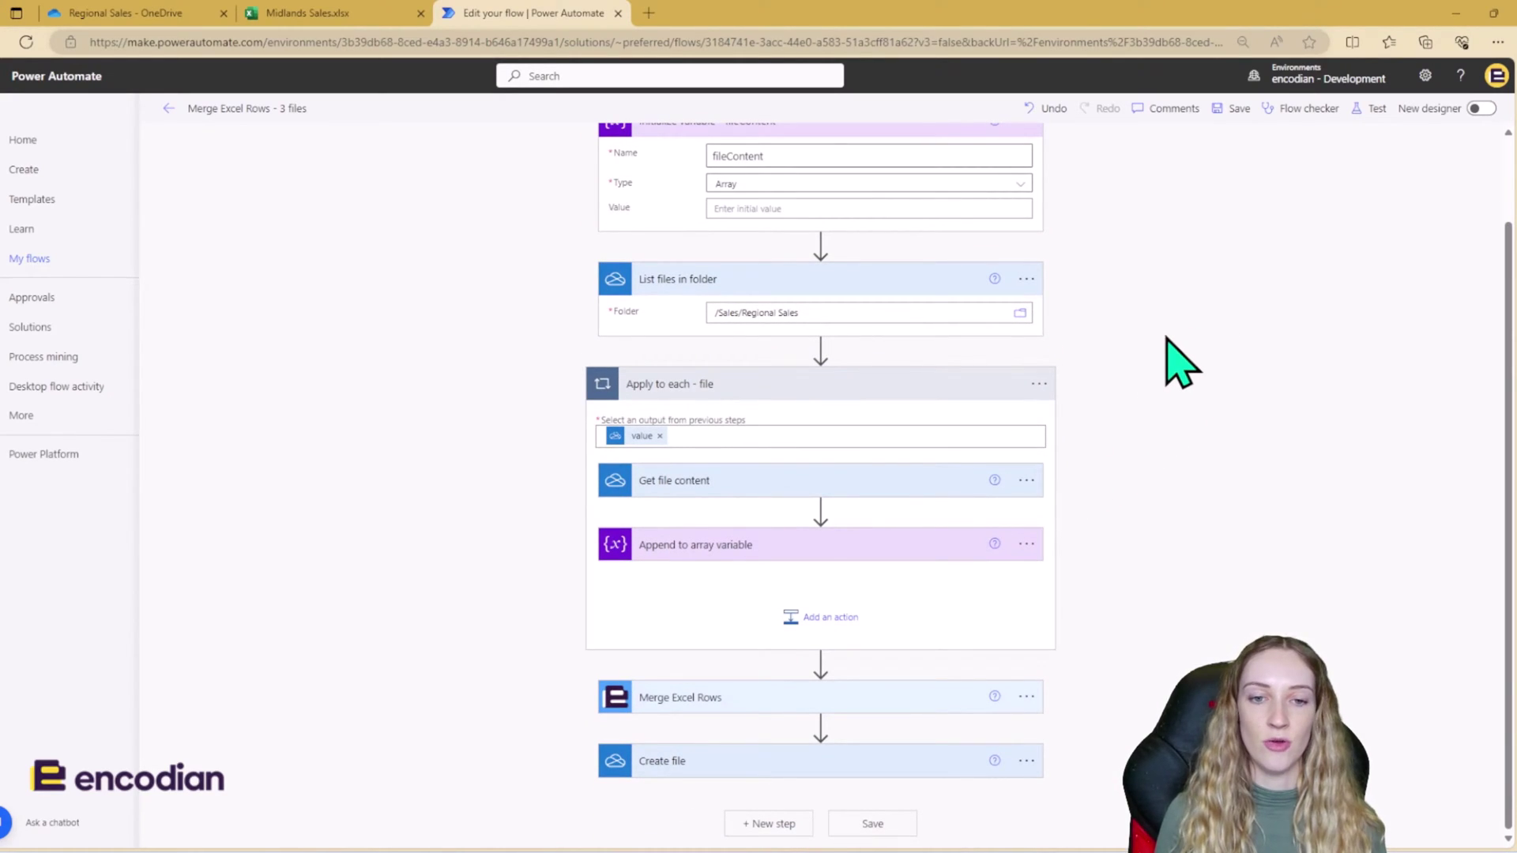
left_click(932, 481)
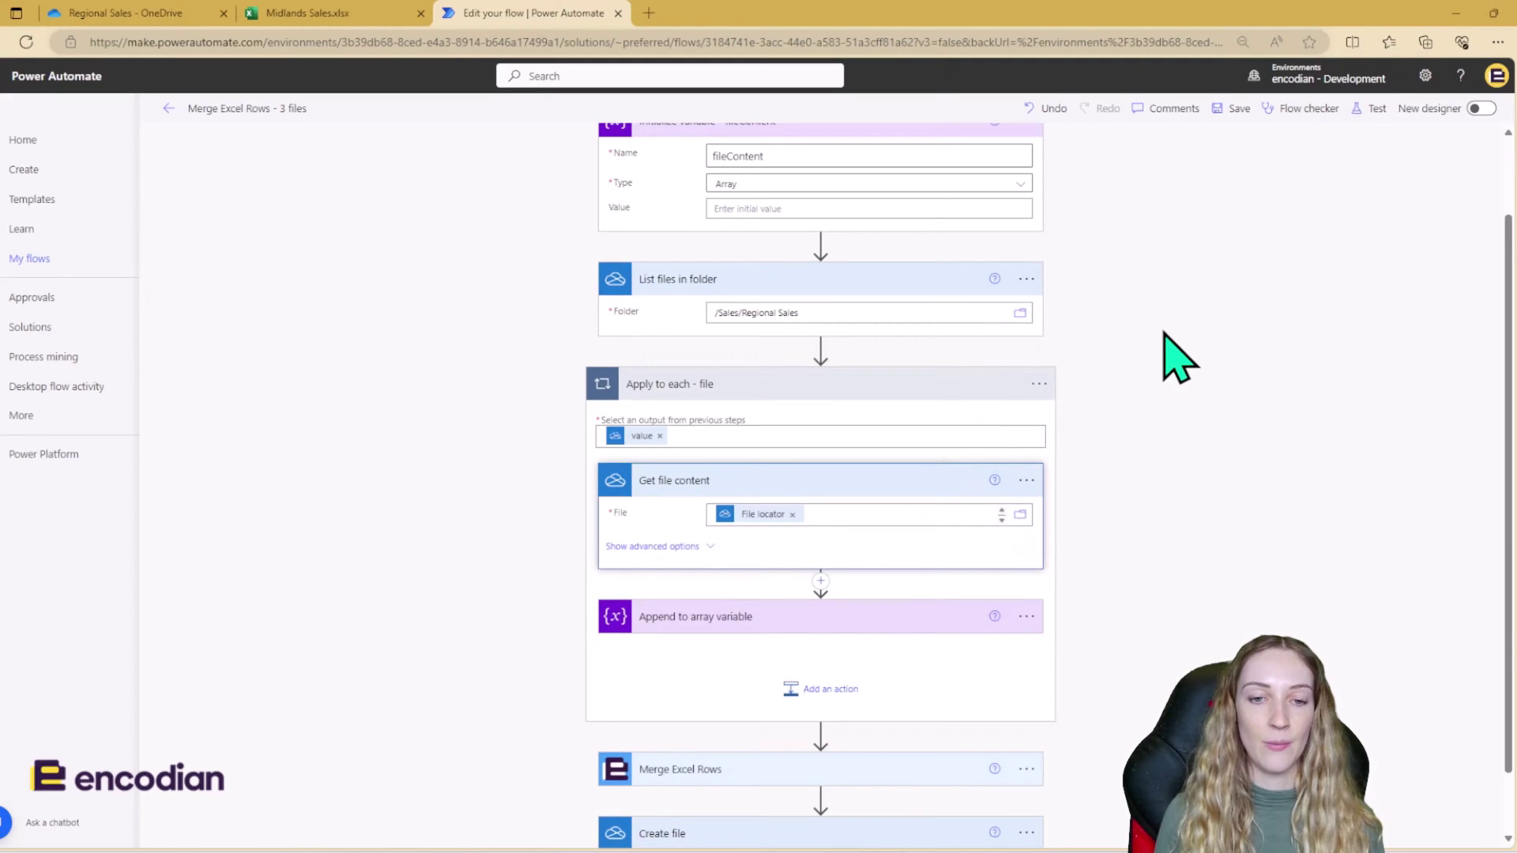
scroll(1168, 349, "down", 1)
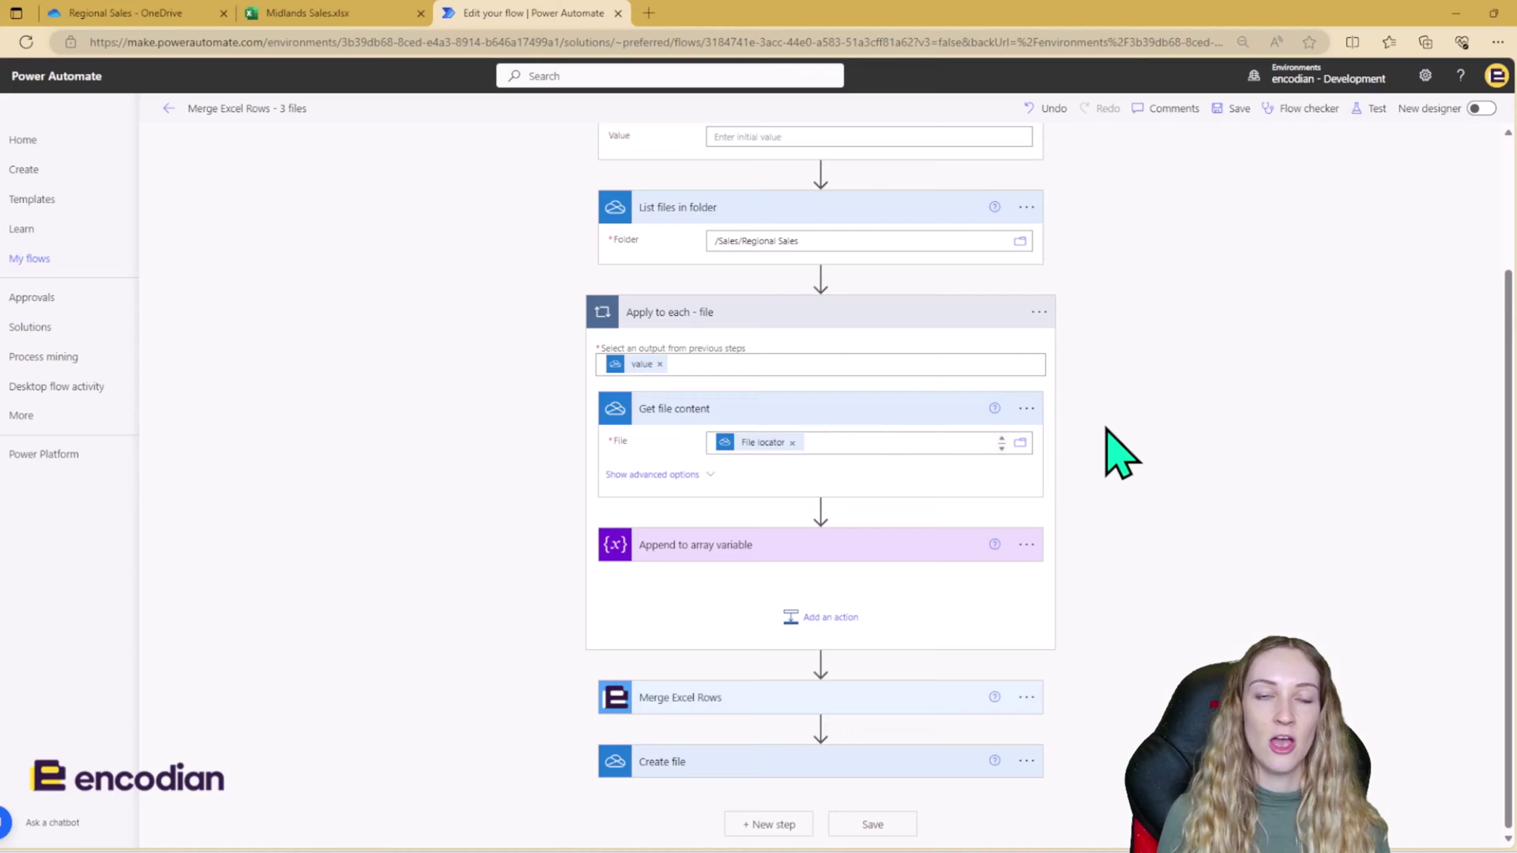
Expand Append to array variable to show fileContent's JSON: fileName, fileContent, worksheetsToMerge, includeFirstRow false
left_click(944, 547)
scroll(1128, 472, "down", 3)
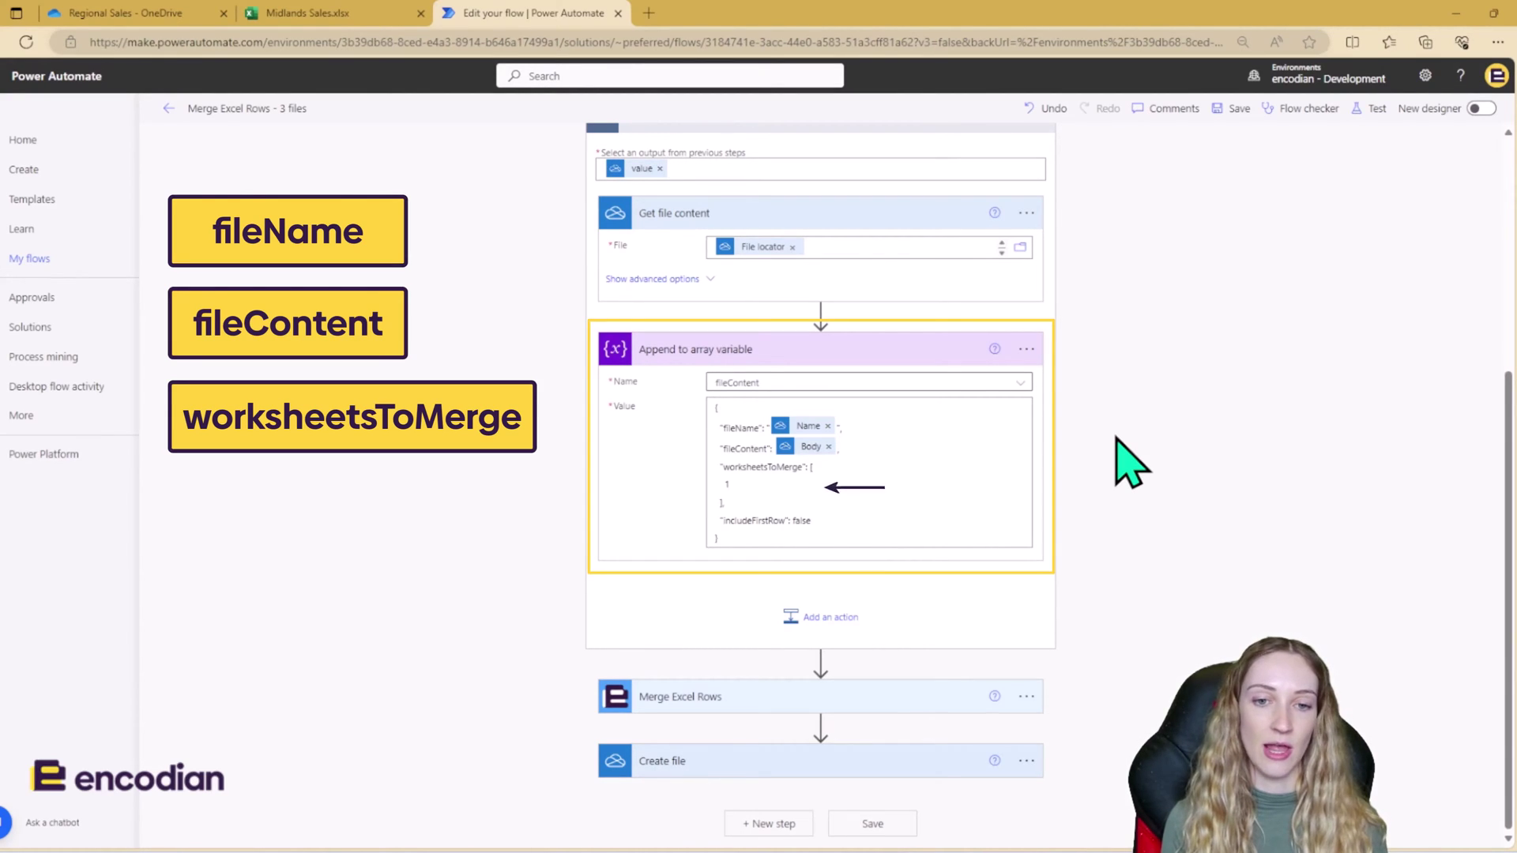
Add a ',2' worksheet entry to worksheetsToMerge in the Value JSON, then remove it again
left_click(825, 496)
type(",")
key("Return")
type("2")
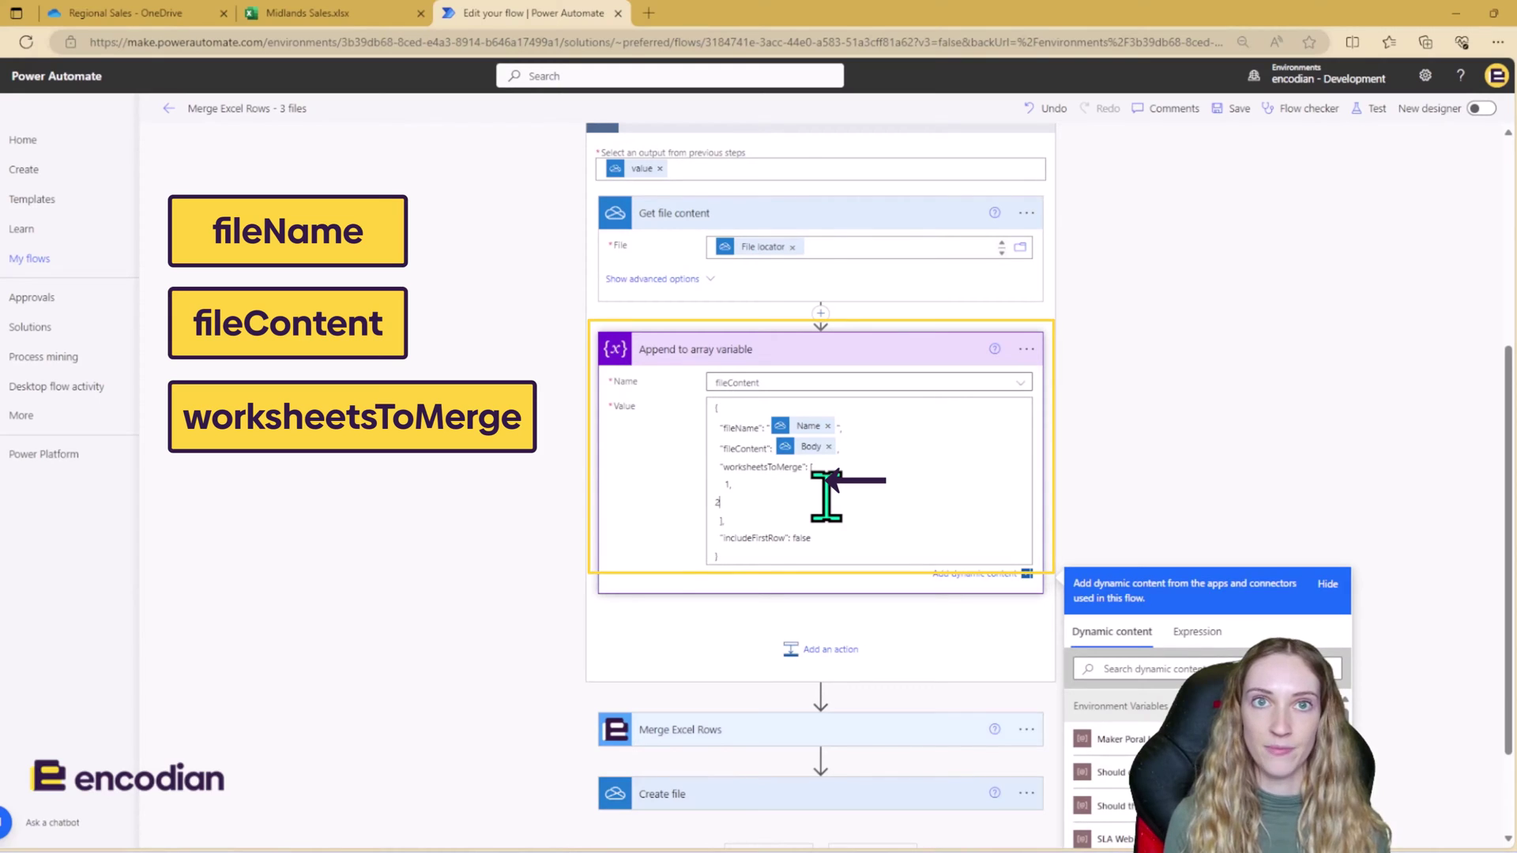
key("BackSpace")
key("BackSpace")
key("BackSpace")
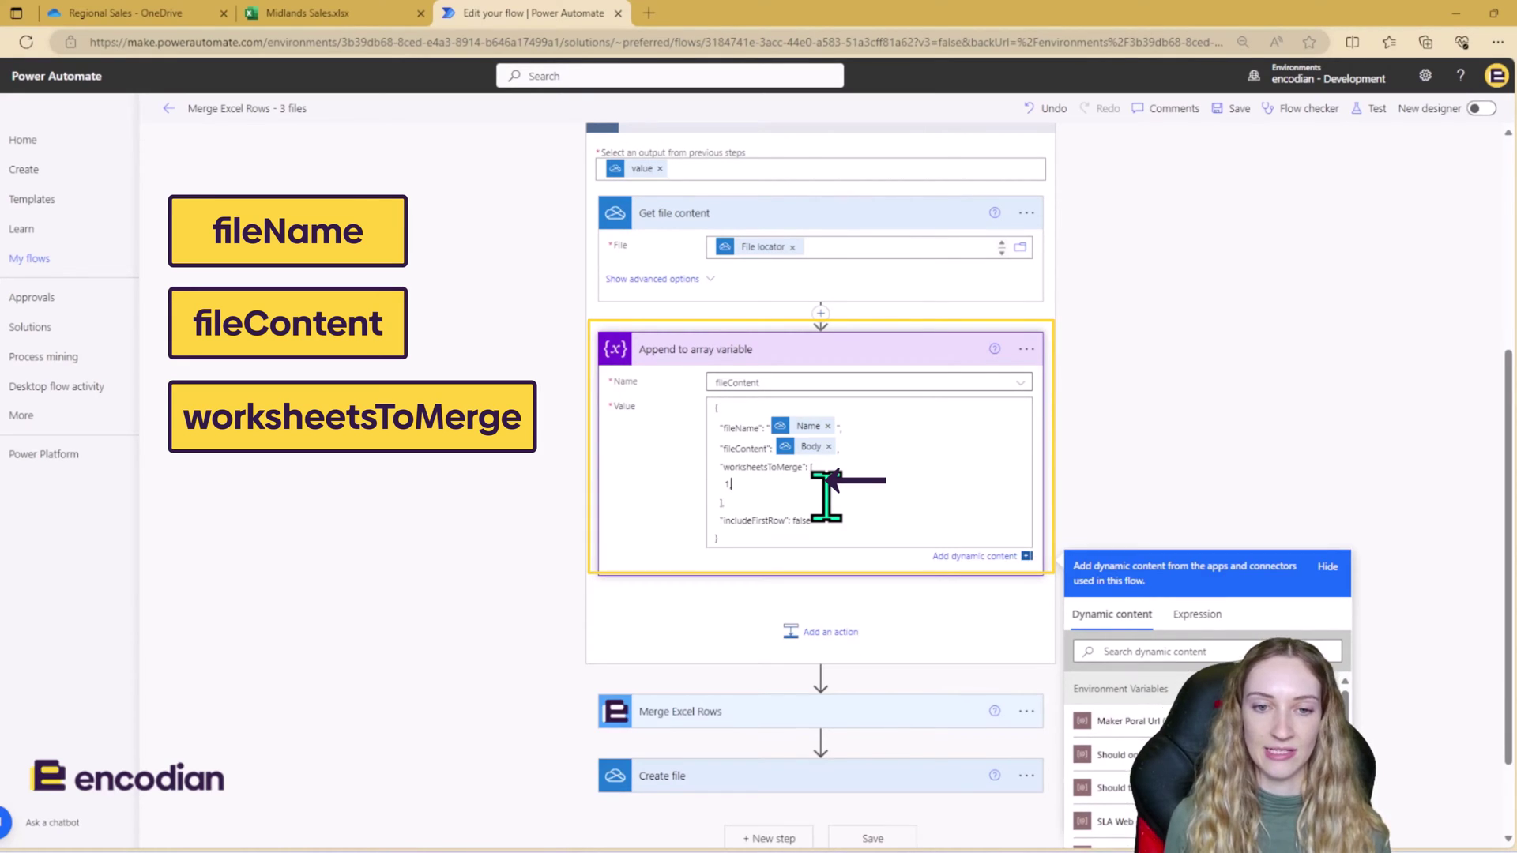
Expand Merge Excel Rows: Filename National Sales, XLSX output, fileContent documents, Preserve First Row Yes
left_click(1244, 502)
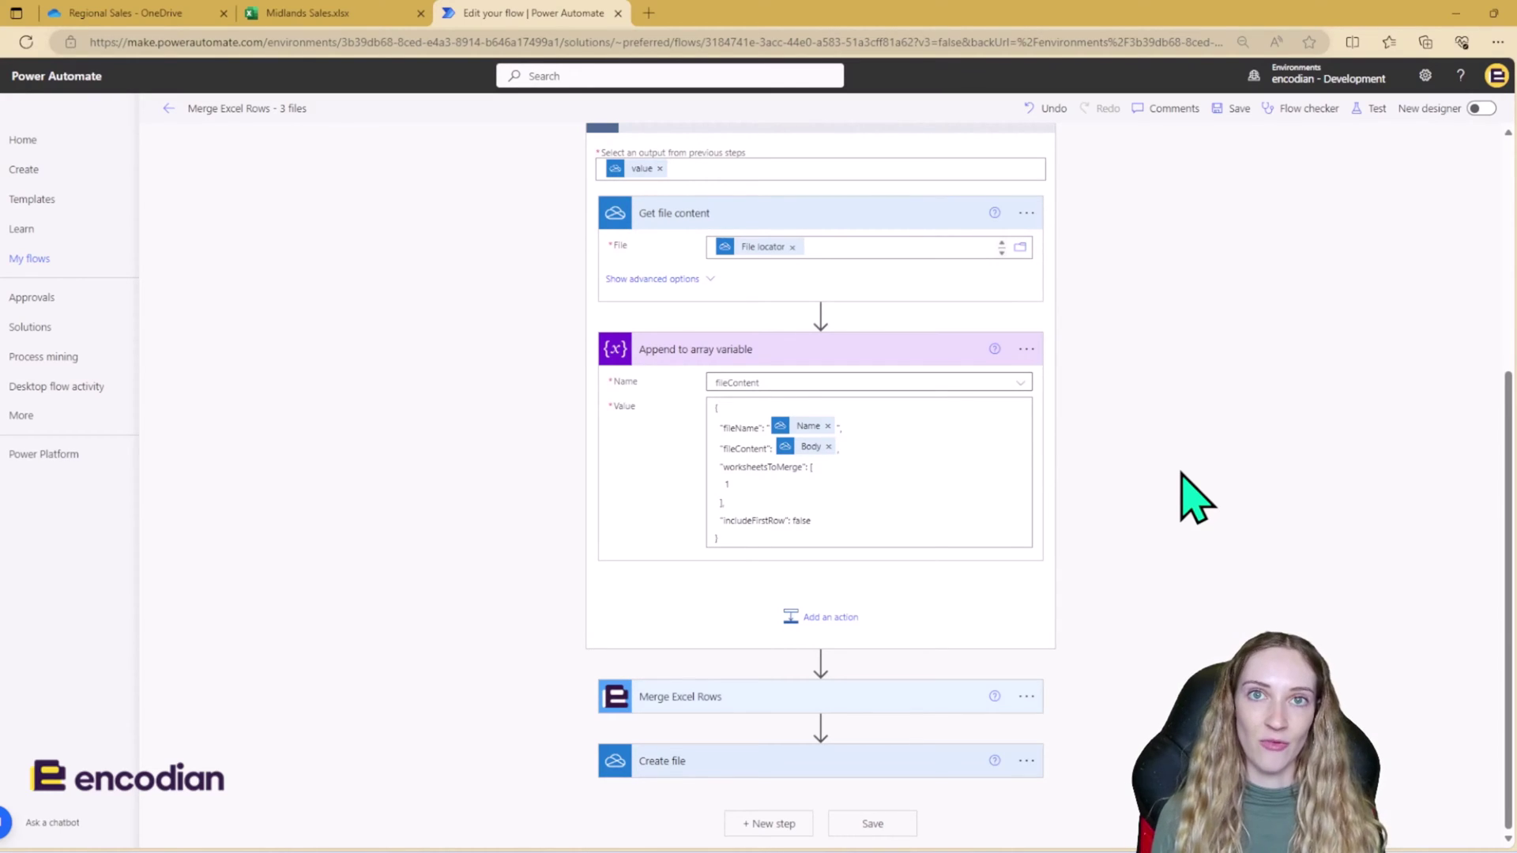
left_click(875, 703)
scroll(1165, 585, "down", 2)
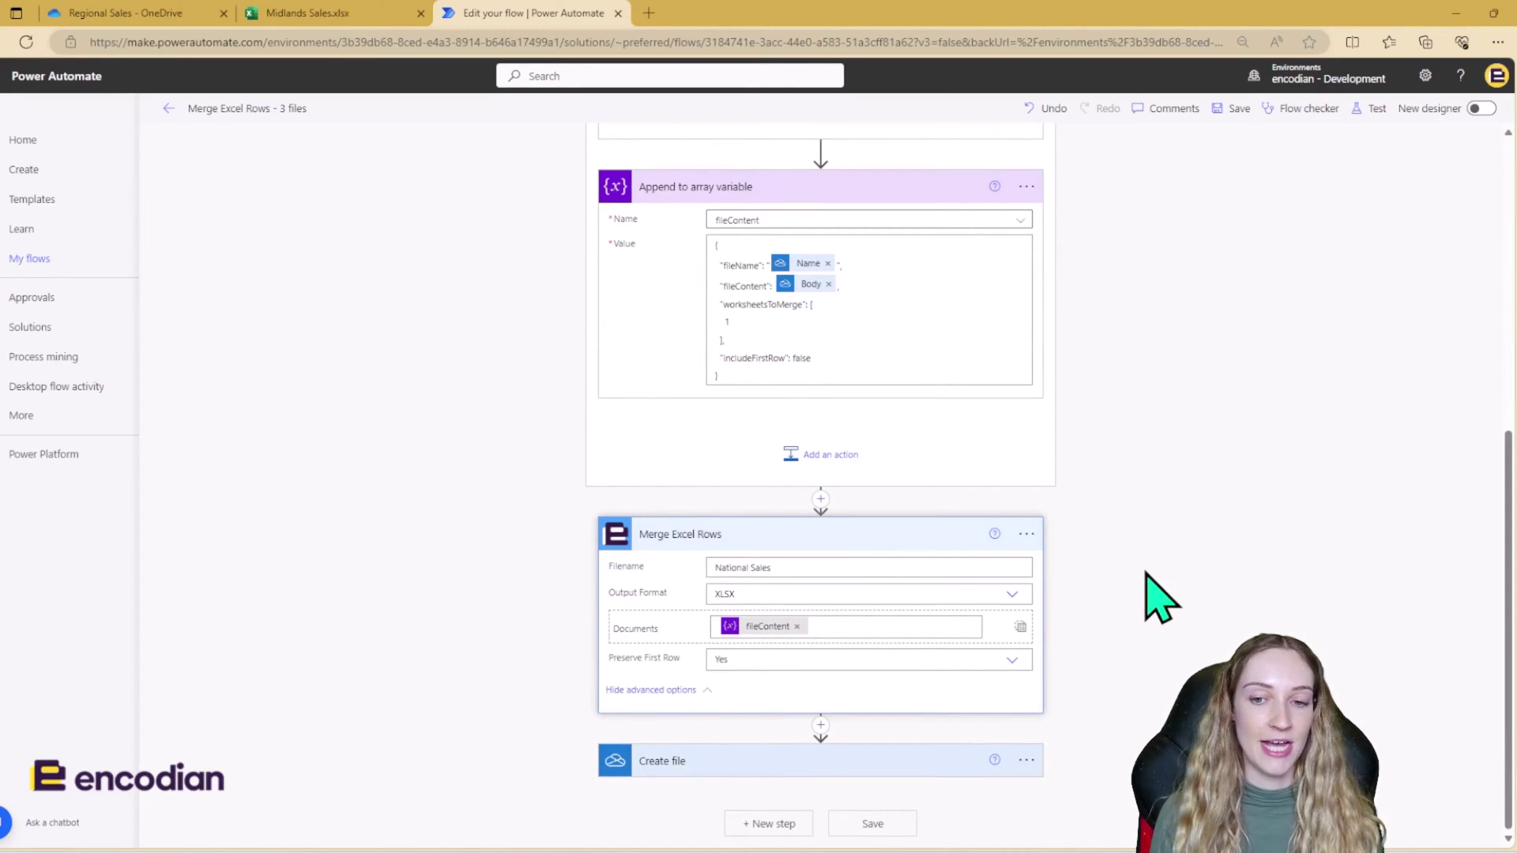
Clear the Documents fileContent token and view its per-file fields: Filename, File Content, Sort, Worksheets, Include First Row
left_click(796, 625)
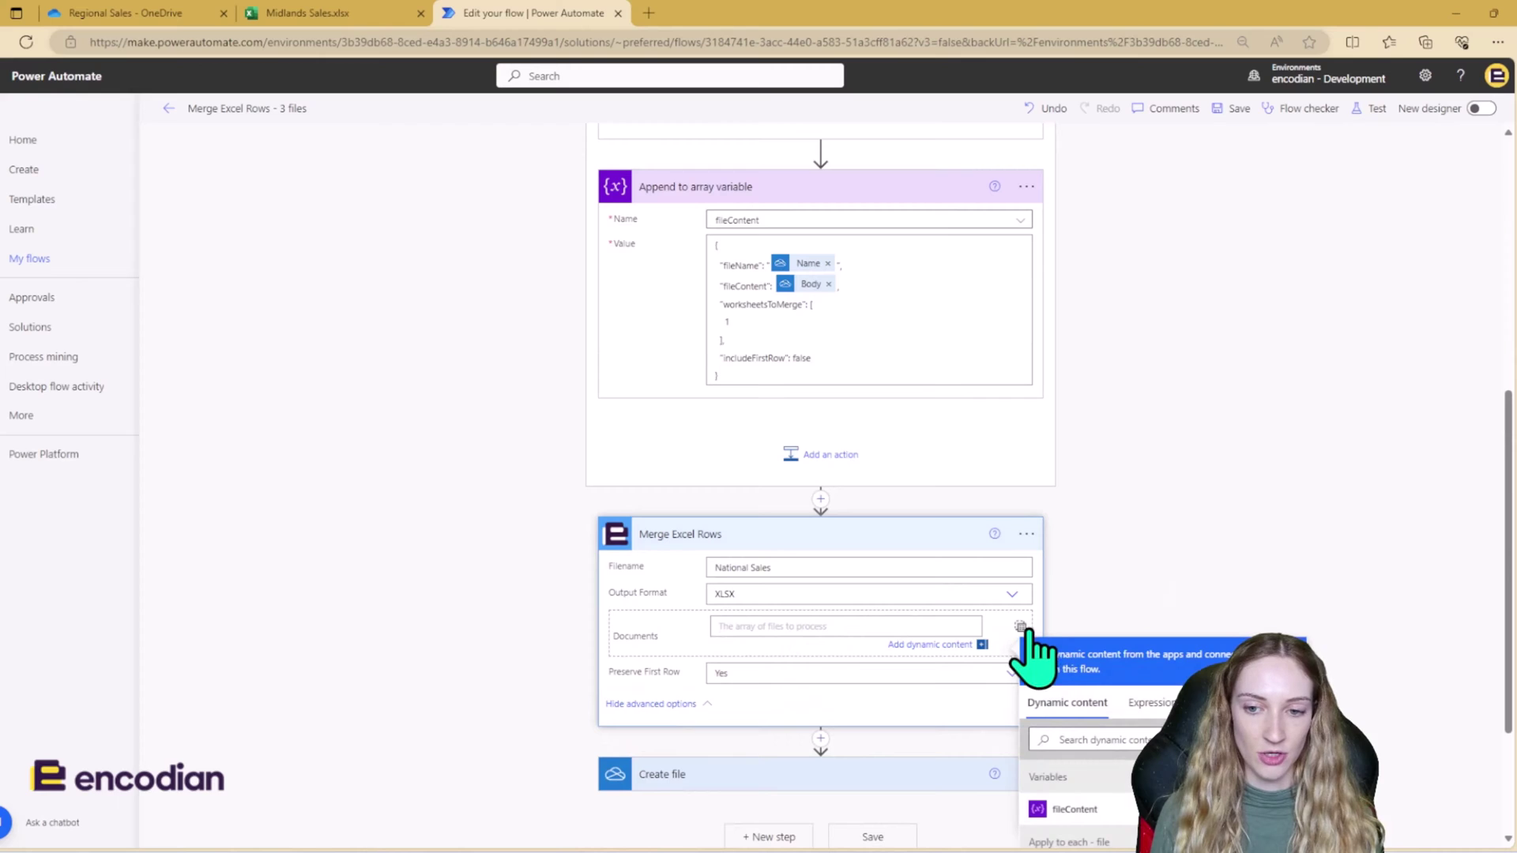
left_click(1019, 627)
scroll(1102, 589, "down", 2)
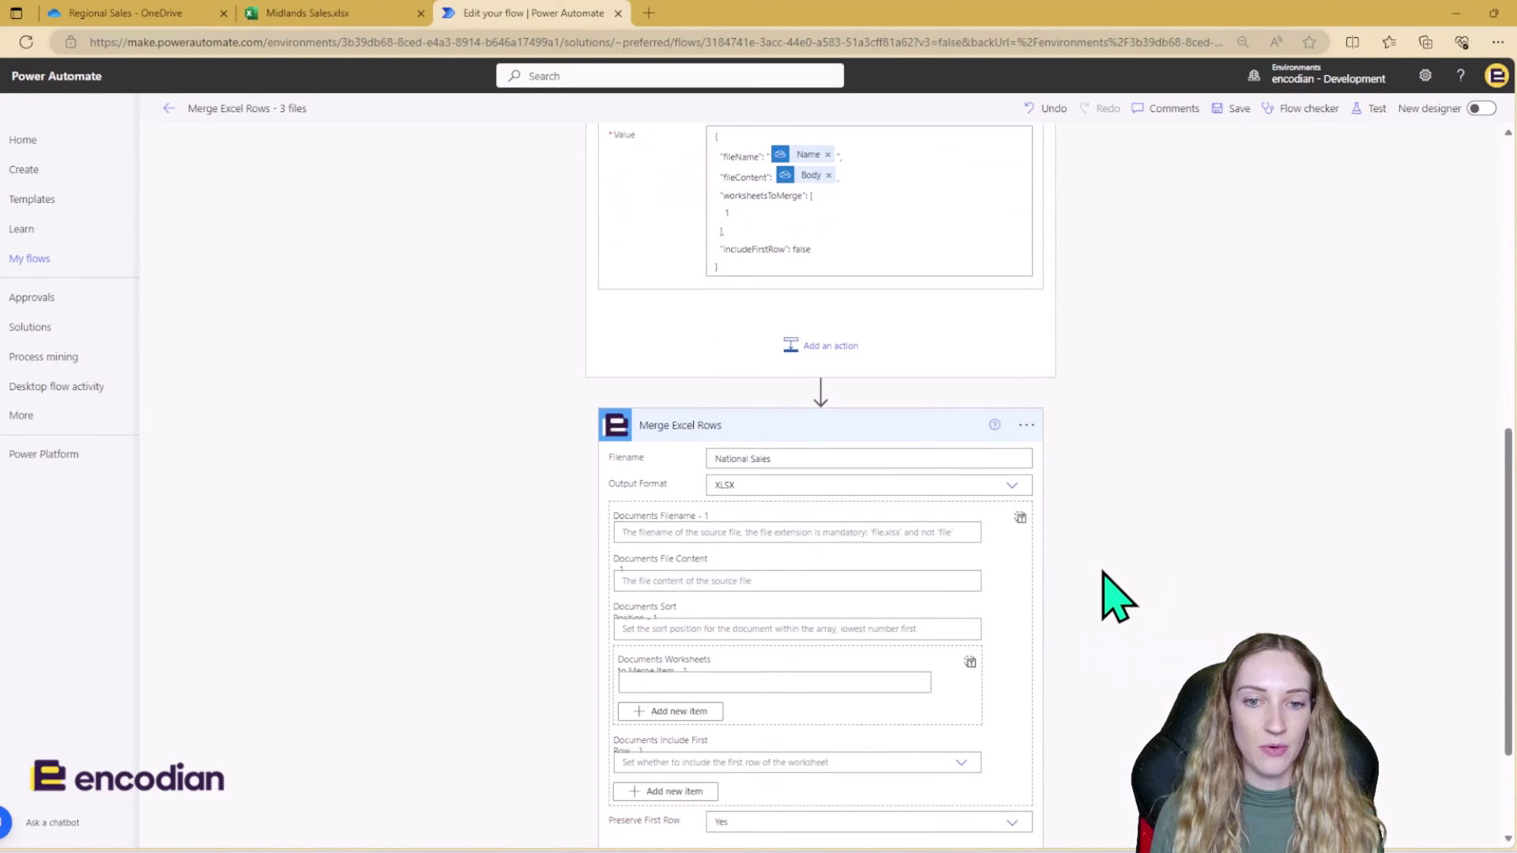
scroll(1116, 598, "down", 1)
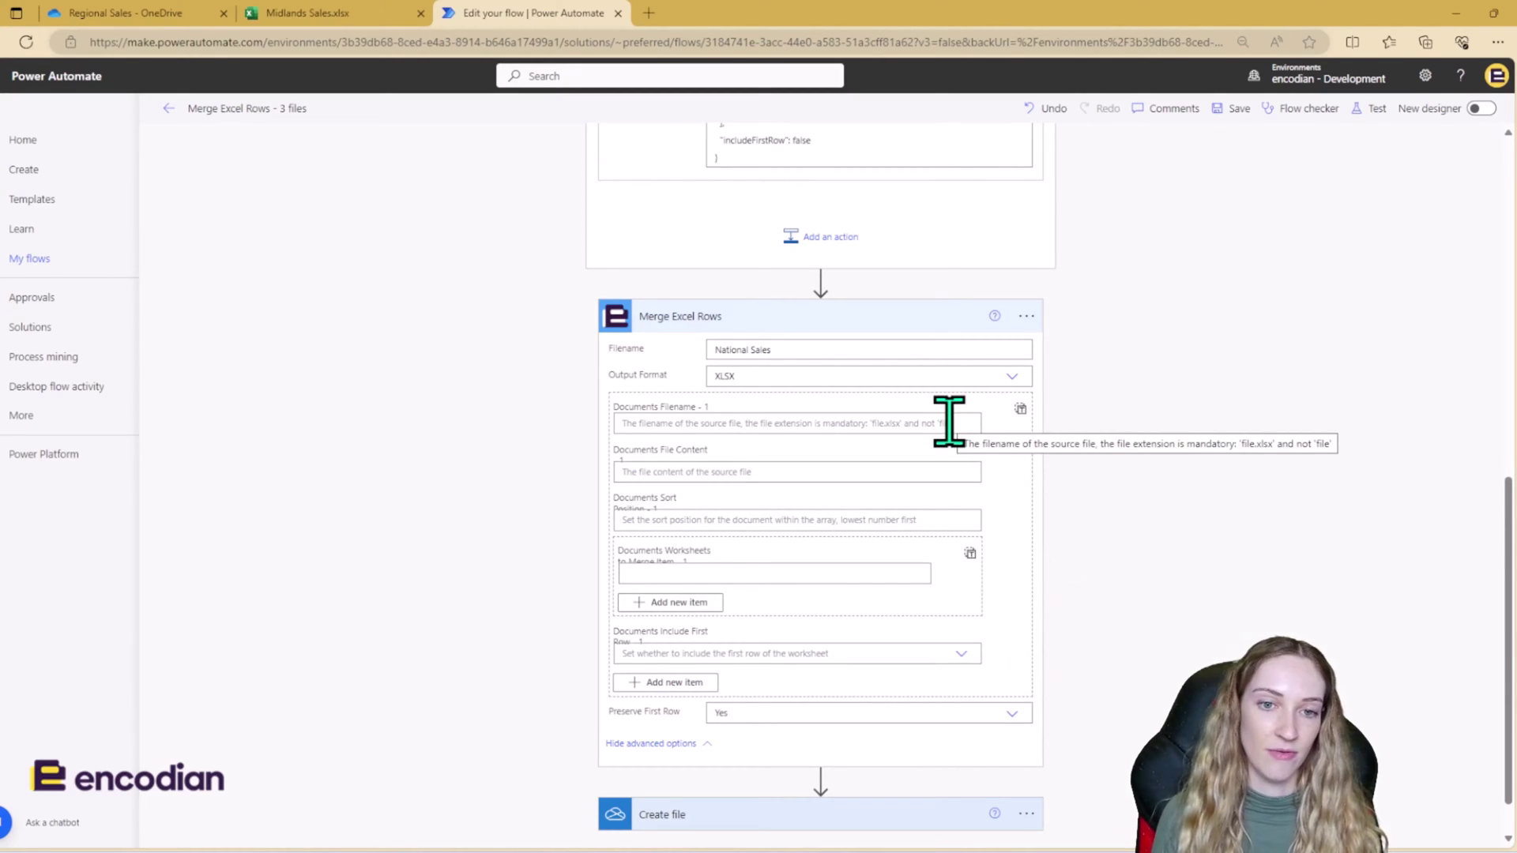
left_click(944, 471)
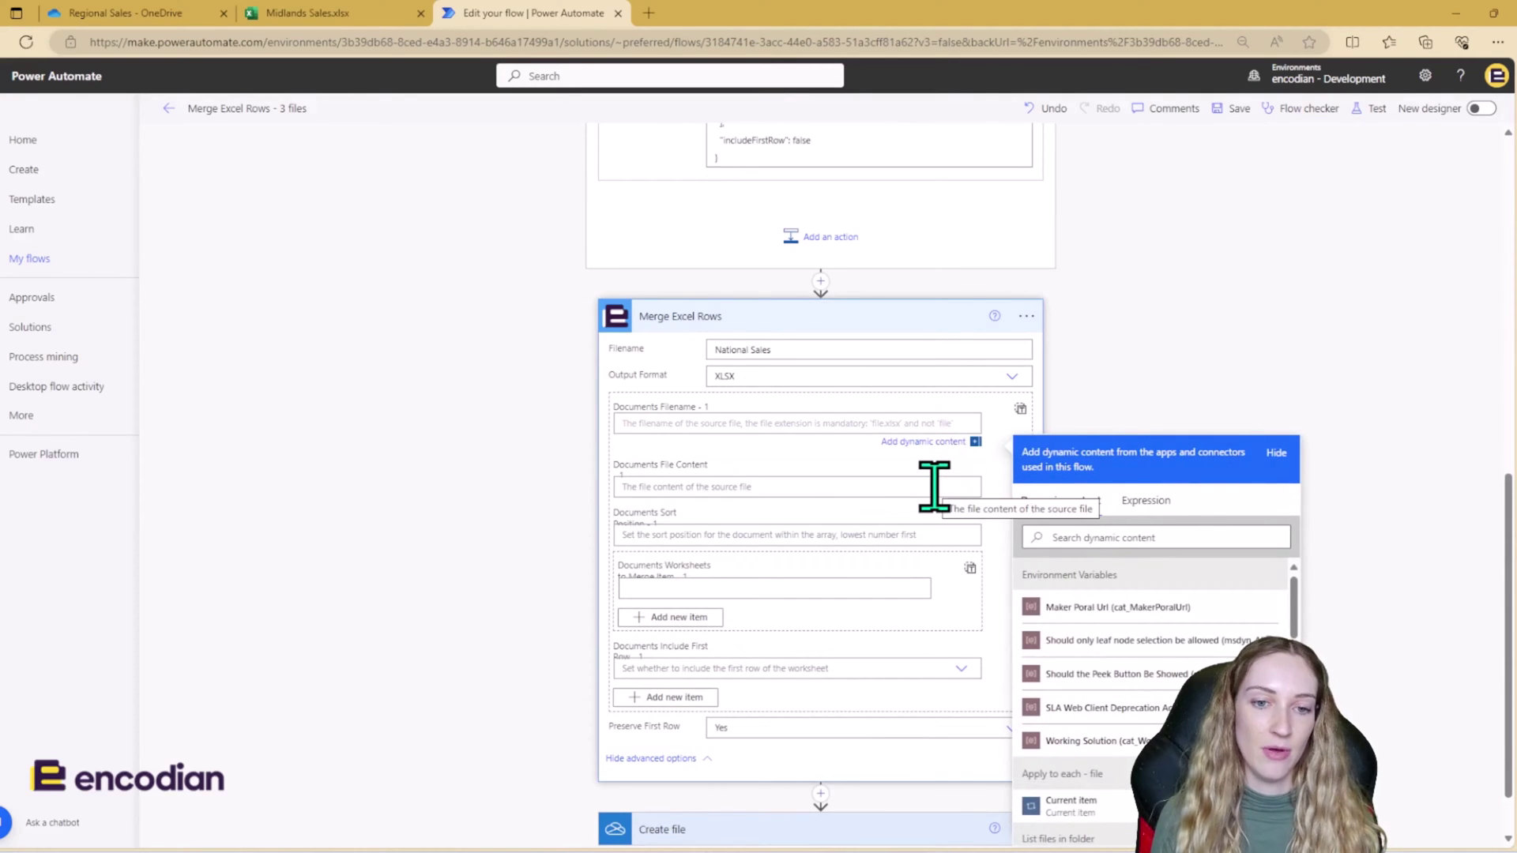
left_click(979, 513)
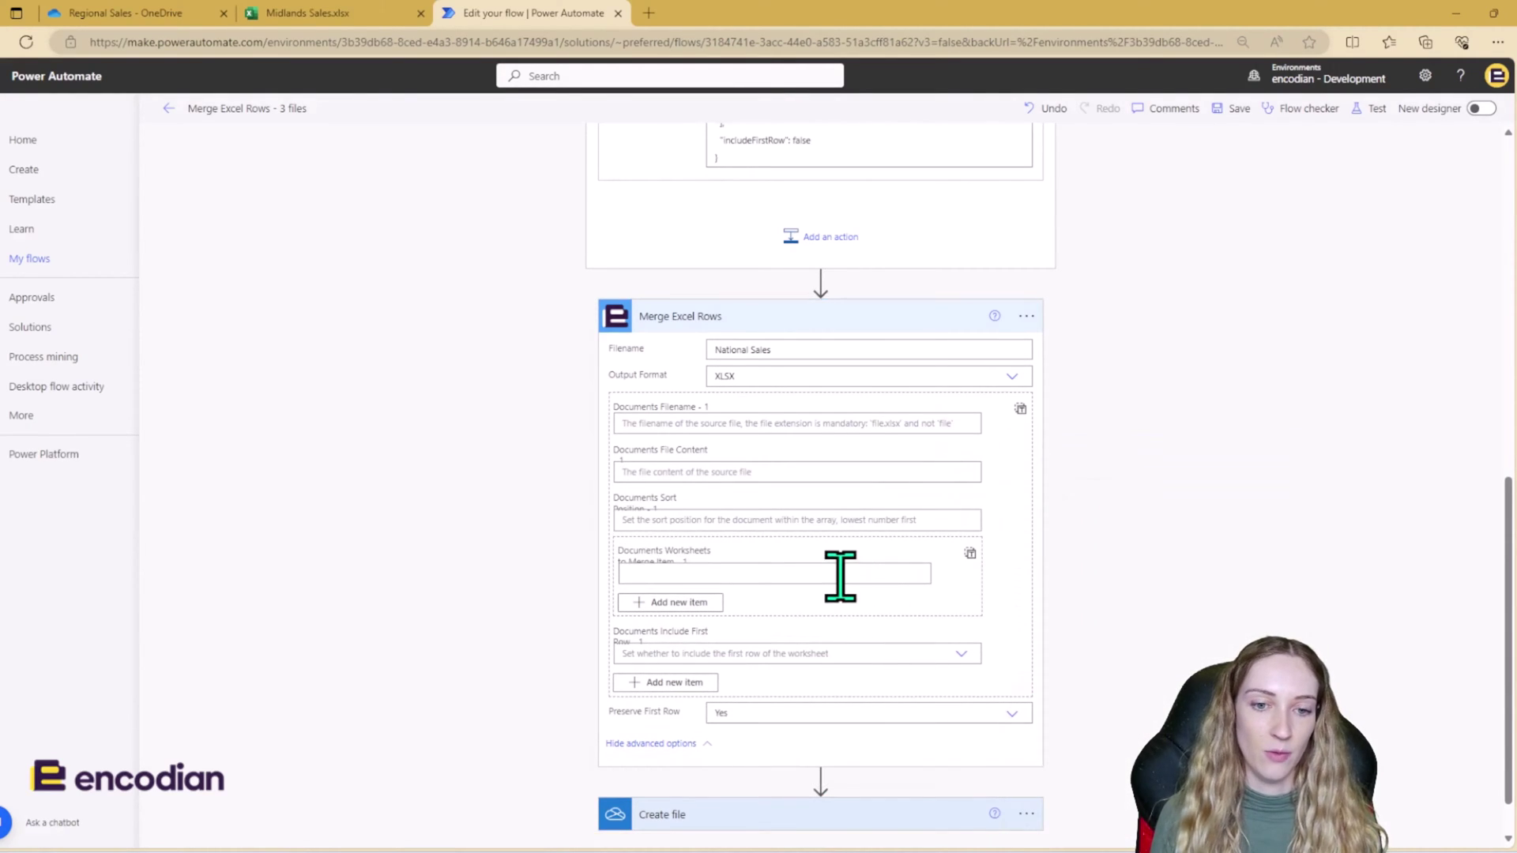
Switch Documents back to whole-array input and set it to the fileContent variable
left_click(1020, 409)
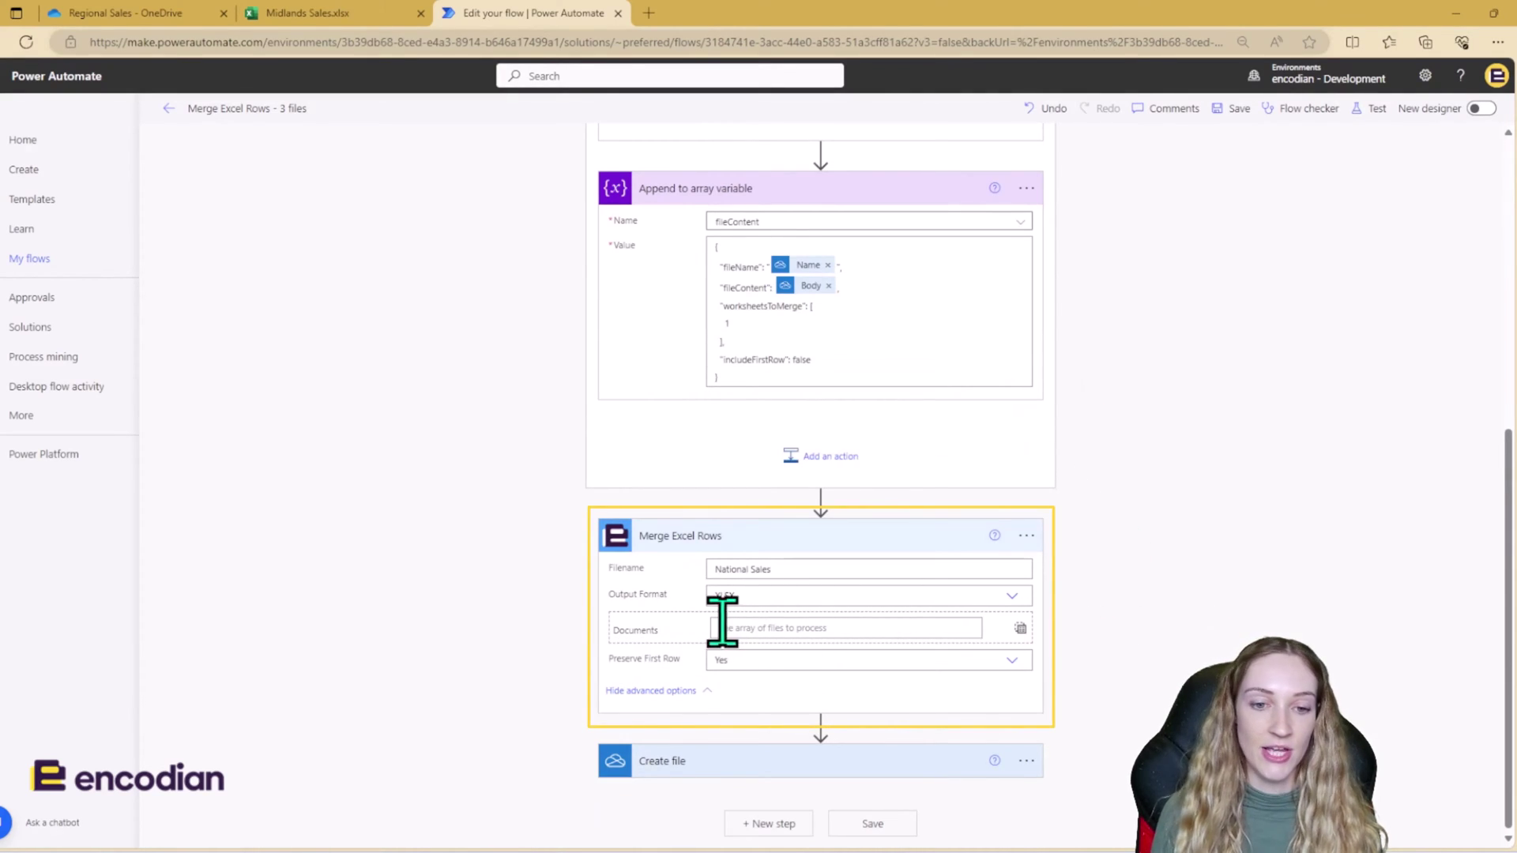
left_click(767, 627)
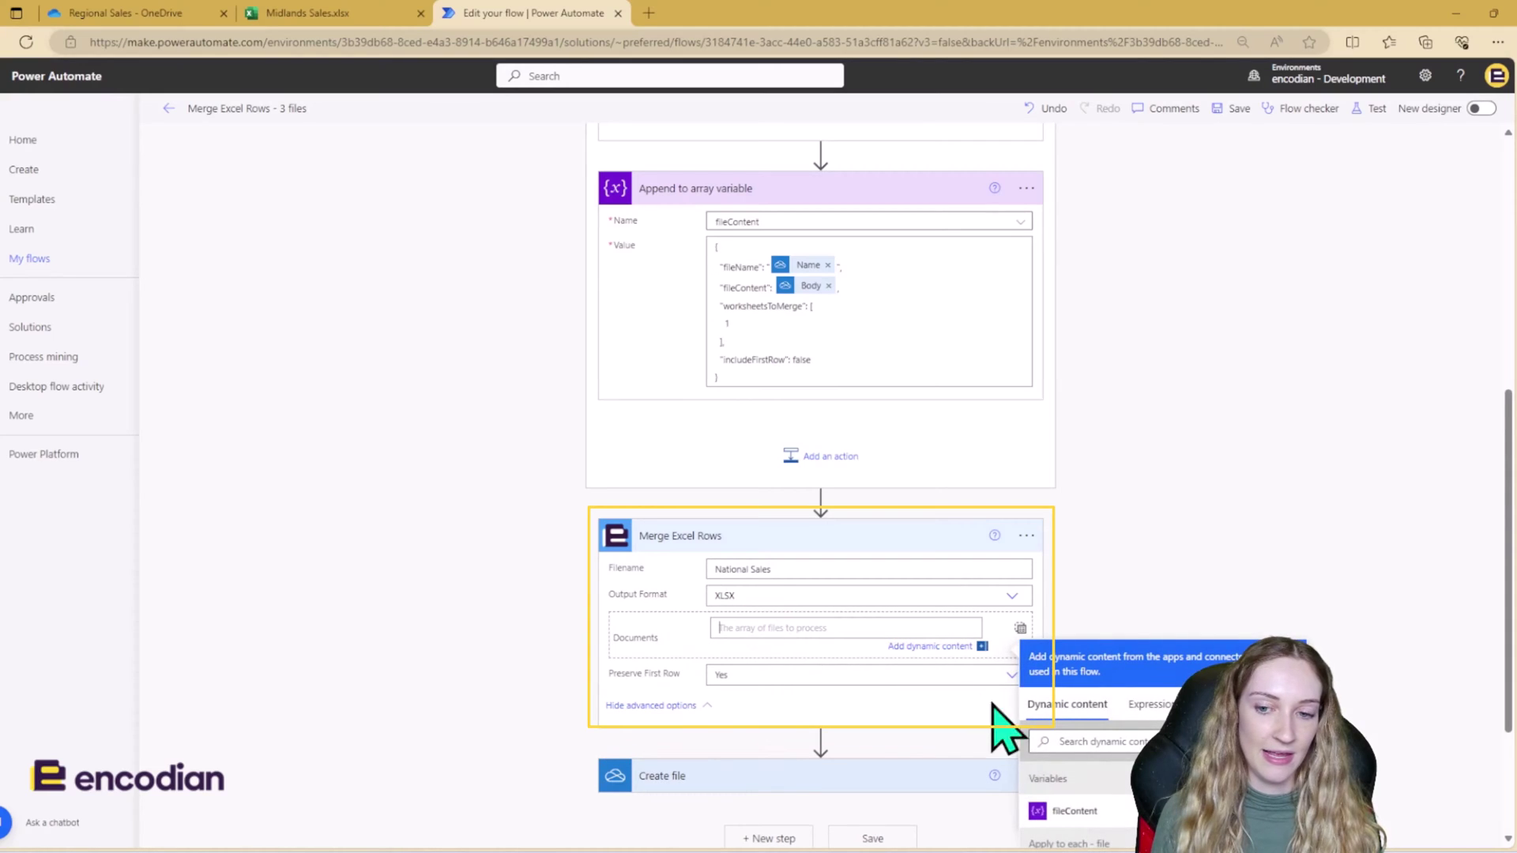
left_click(1062, 811)
left_click(1179, 515)
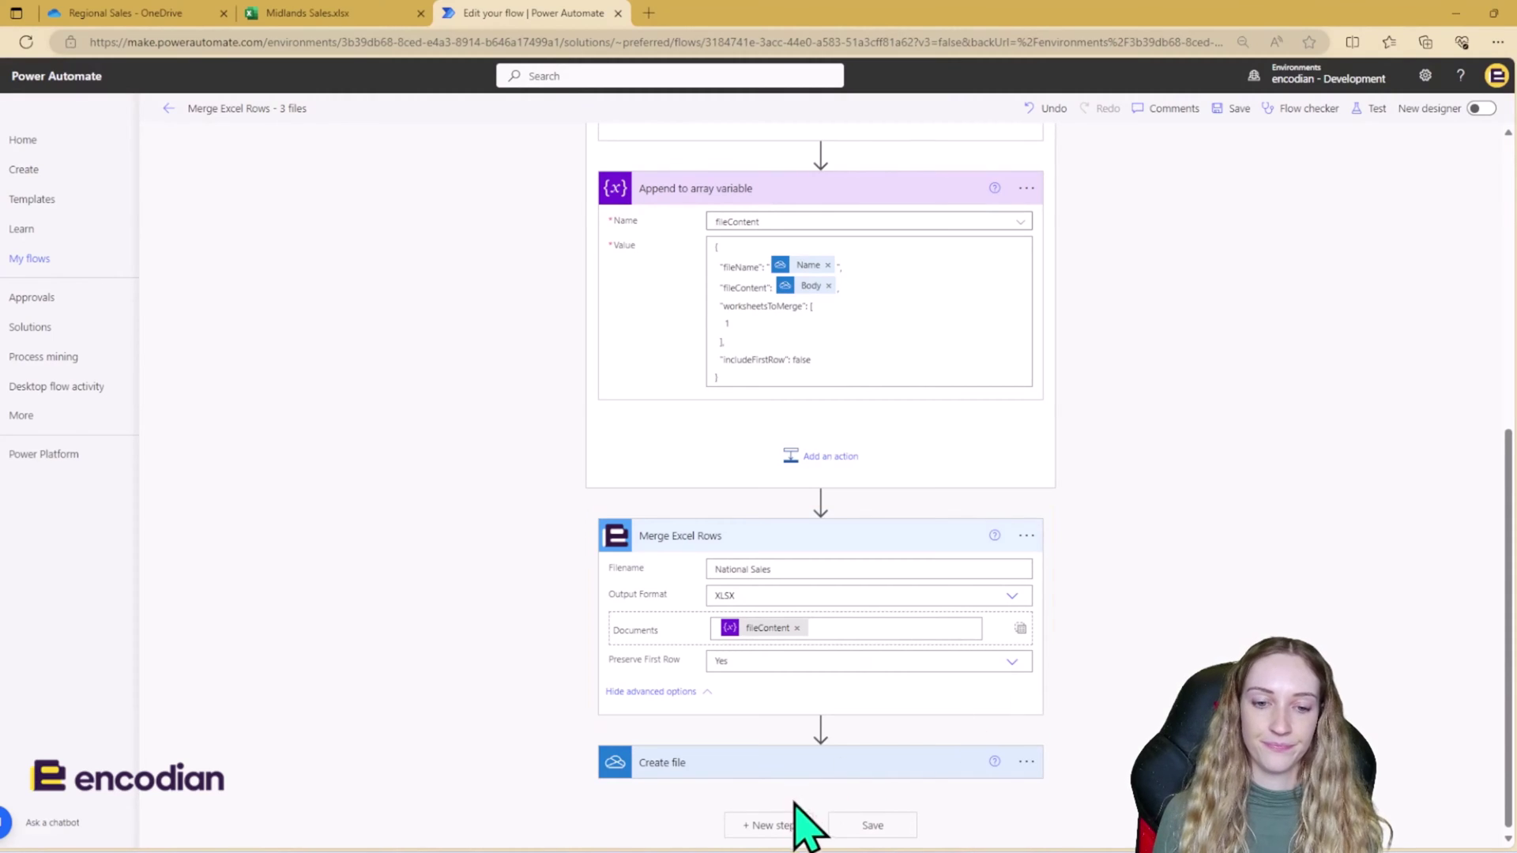
Expand the Create file step to review its settings
left_click(839, 763)
scroll(1197, 652, "down", 2)
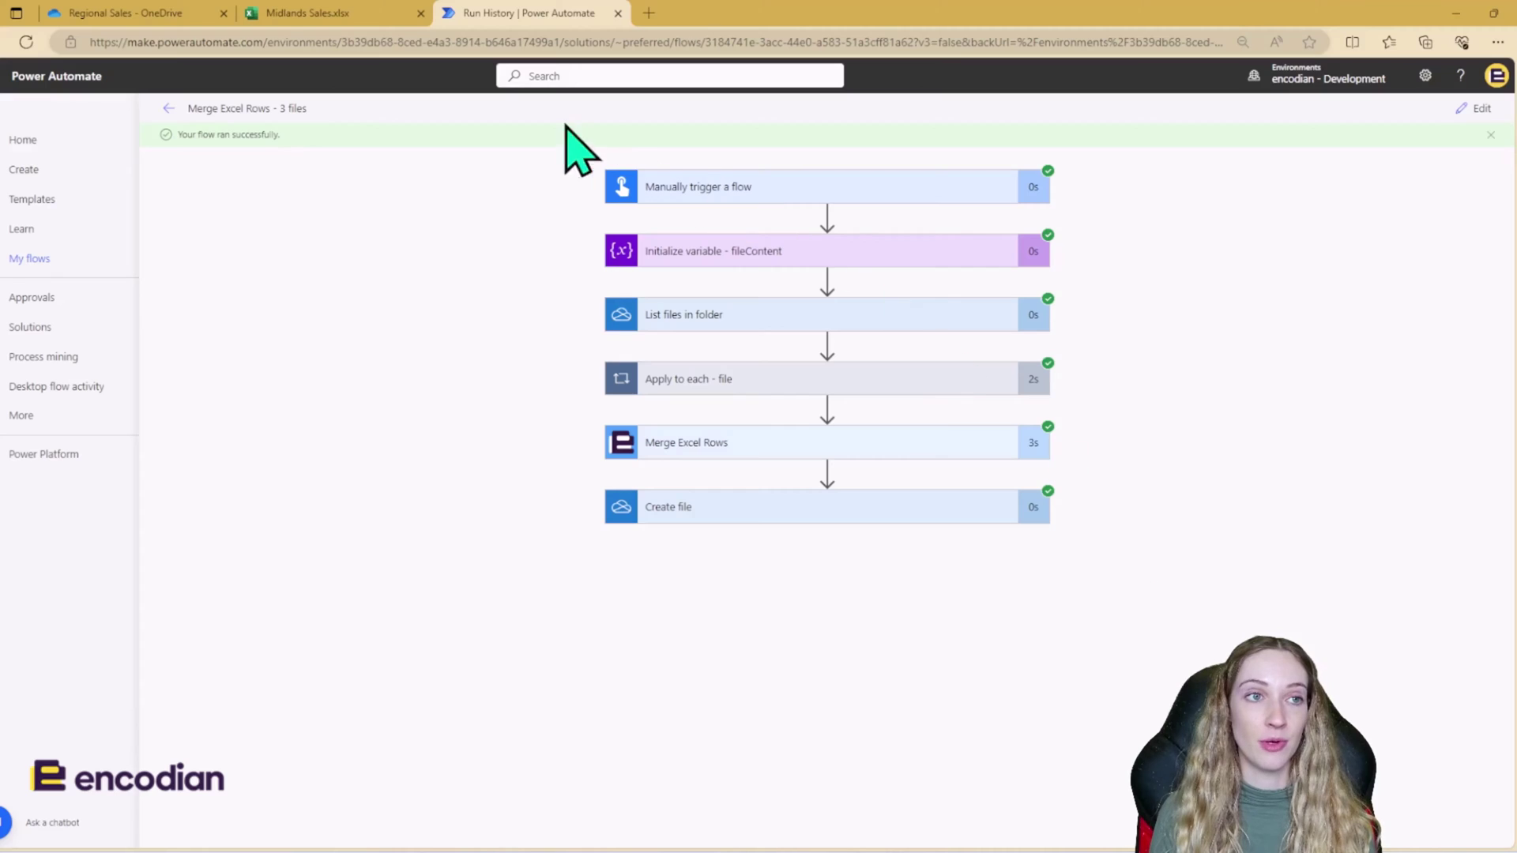
Open National Sales.xlsx from OneDrive's Sales > National Sales folder to check the nine merged rows
left_click(154, 13)
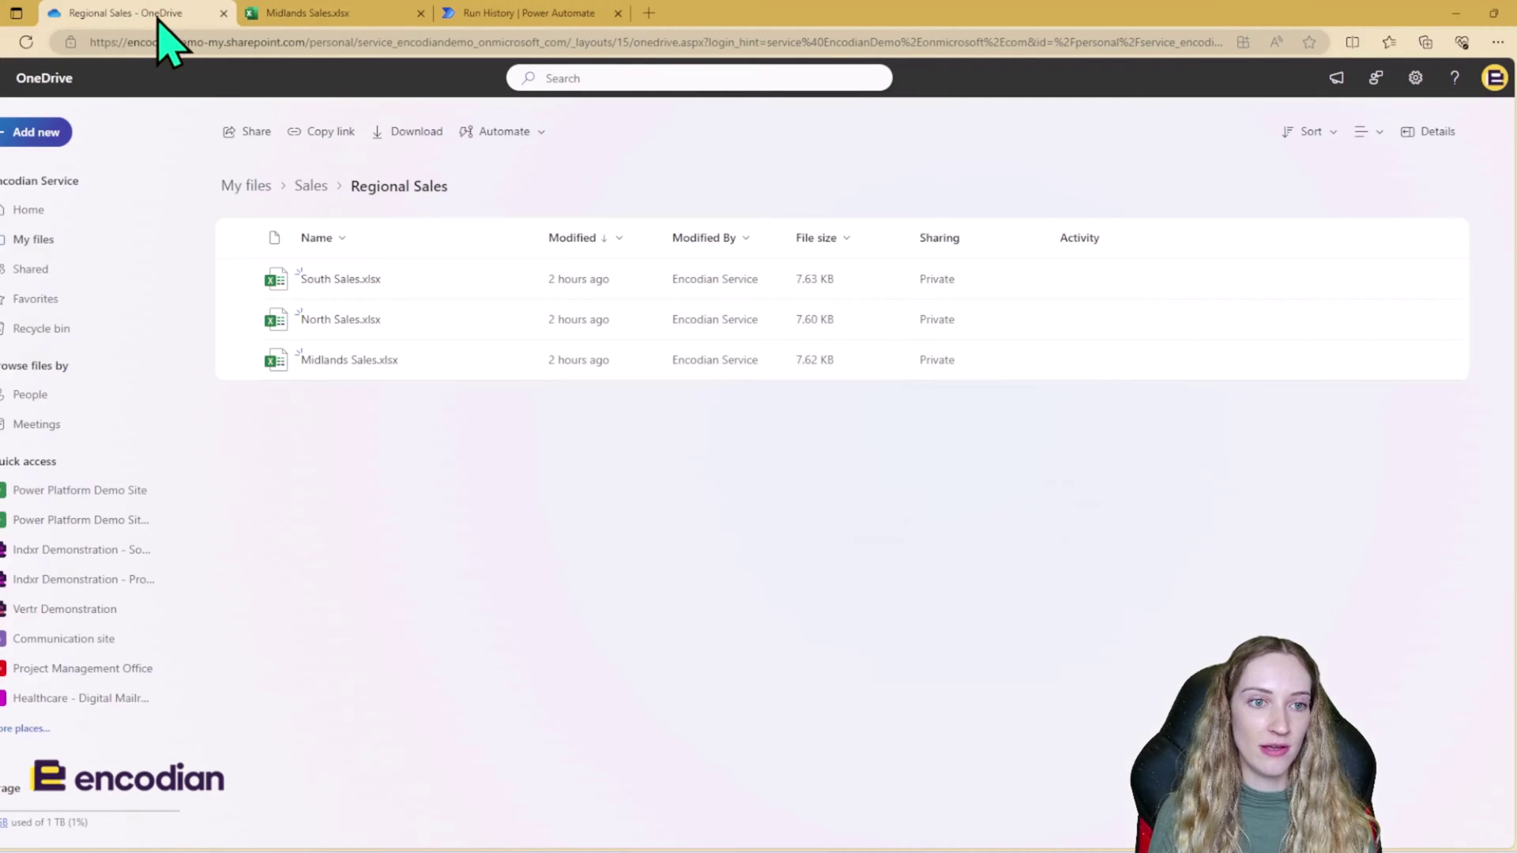
left_click(311, 188)
left_click(367, 324)
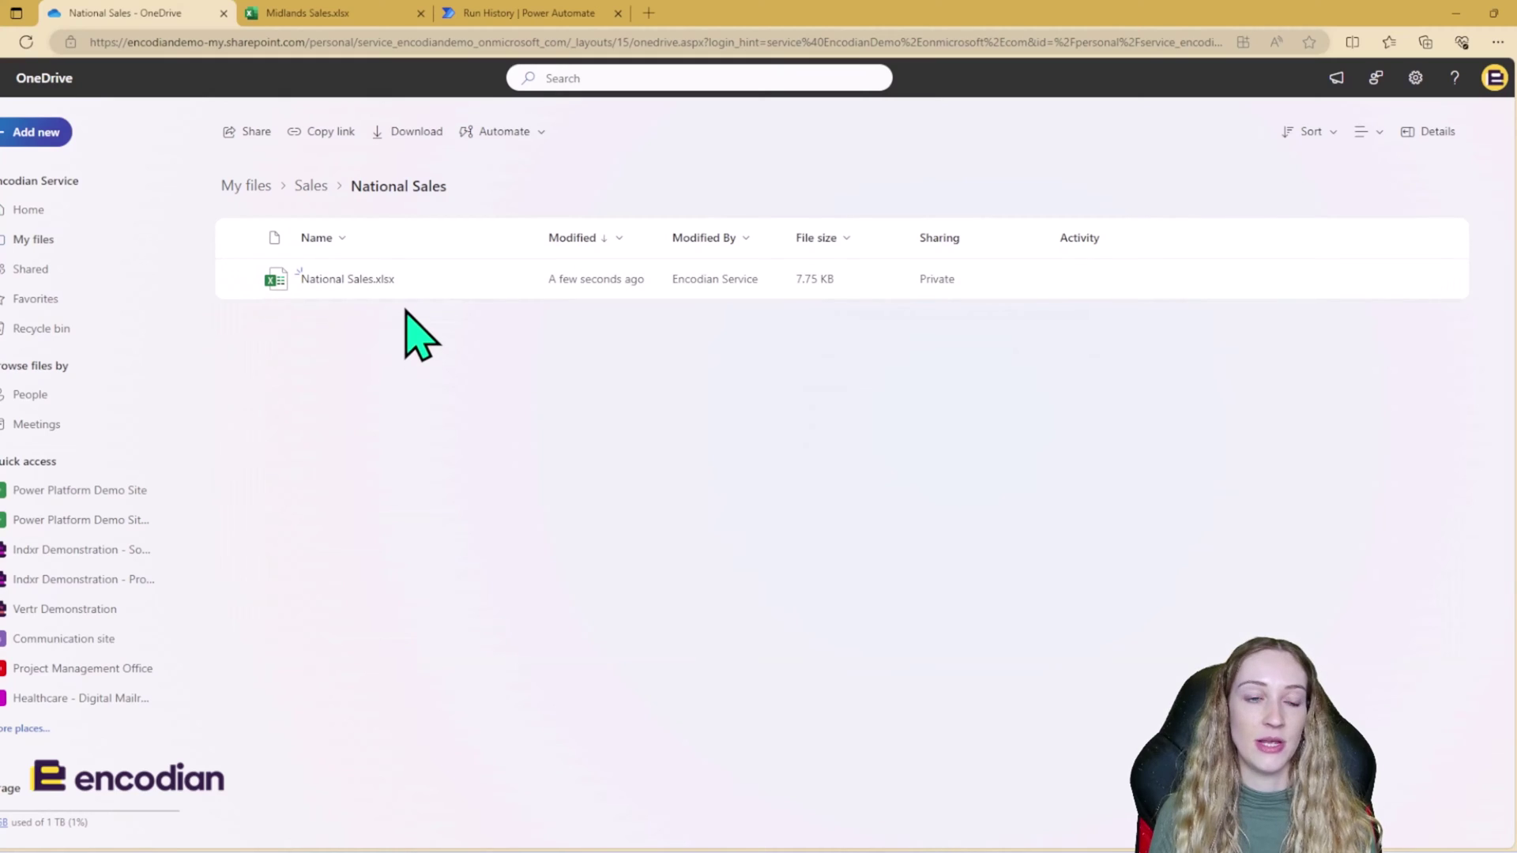
left_click(373, 283)
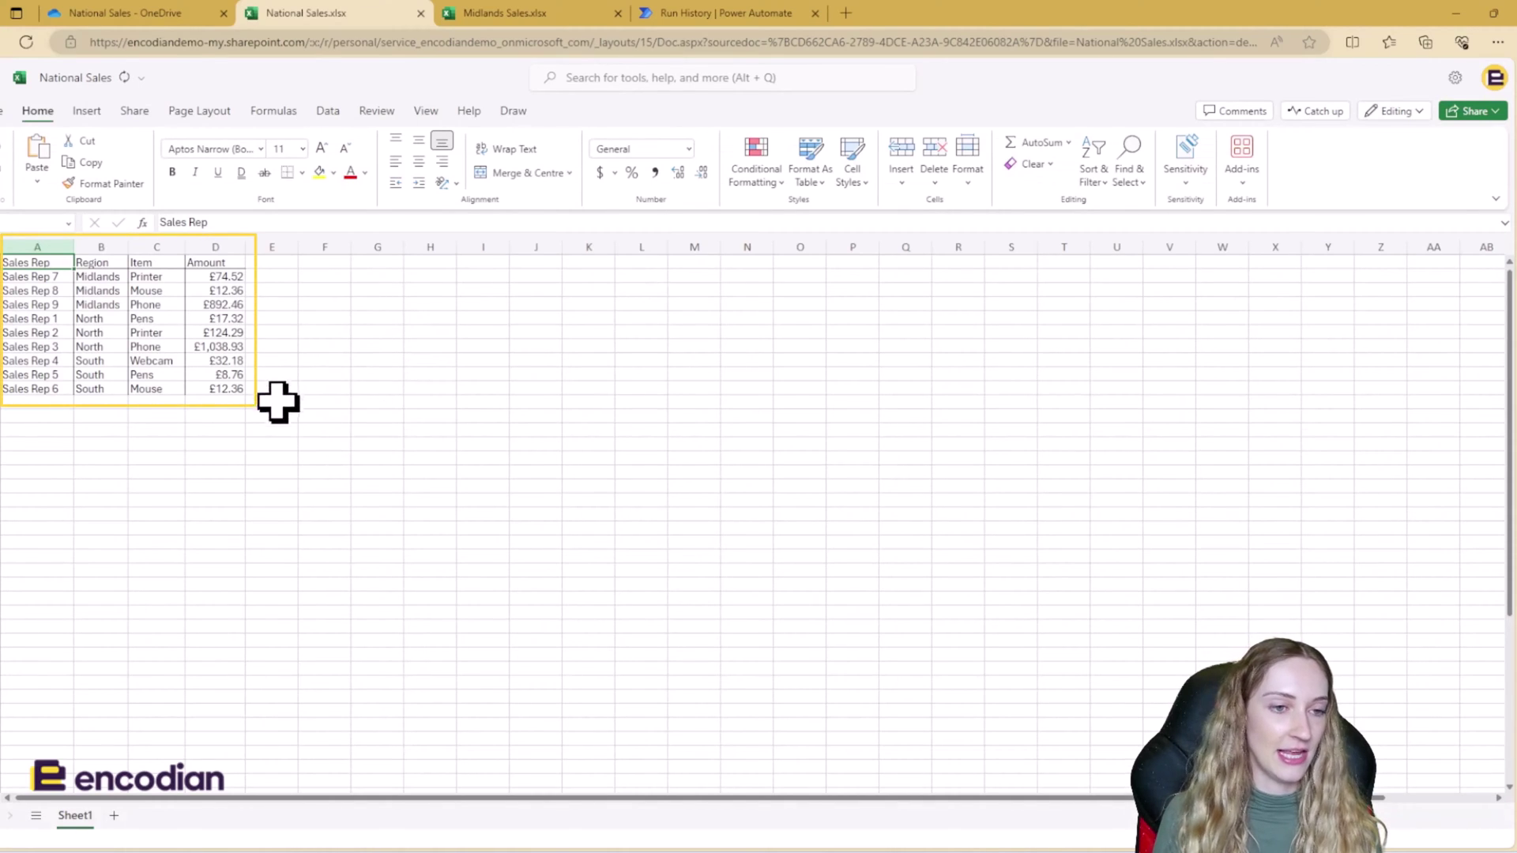
left_click(288, 429)
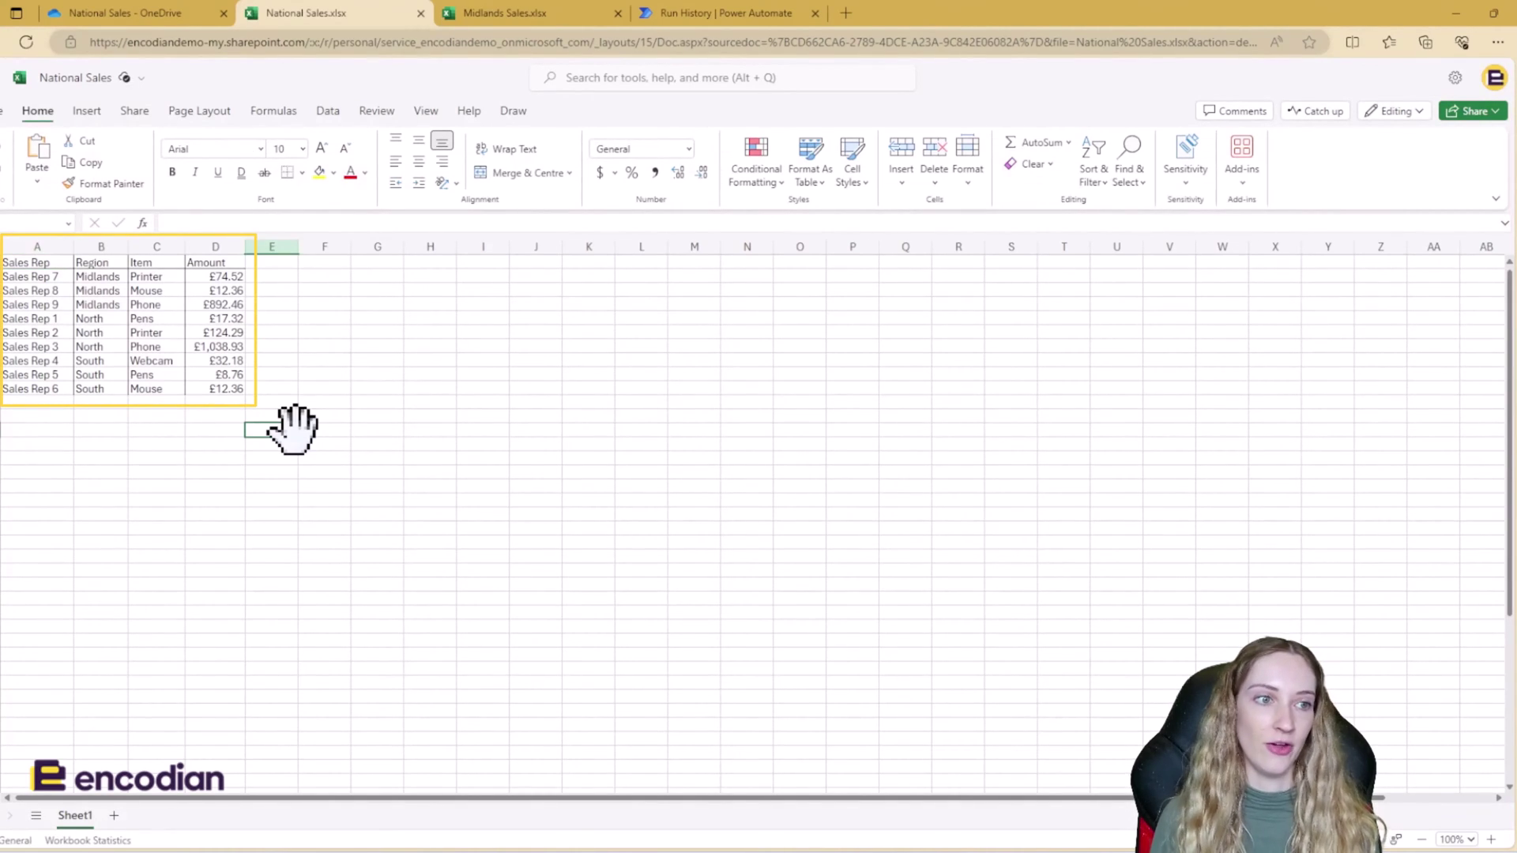